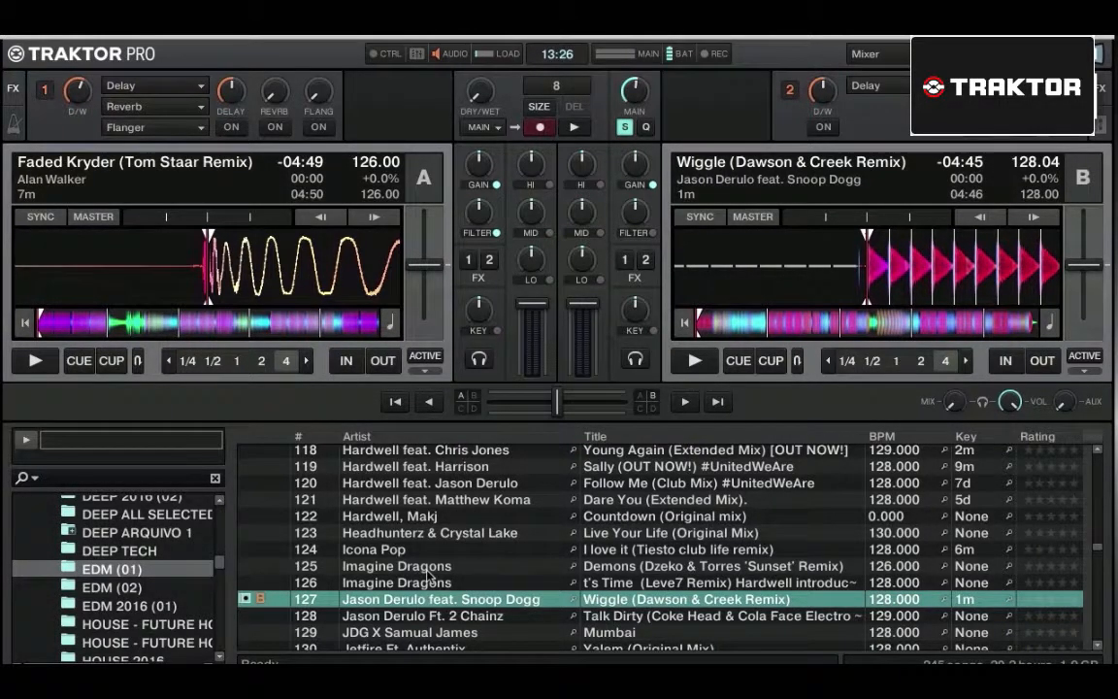
Step: Show the decks' advanced controls and switch deck A to its beatgrid view
{"action": "left_click", "coordinate": [424, 369]}
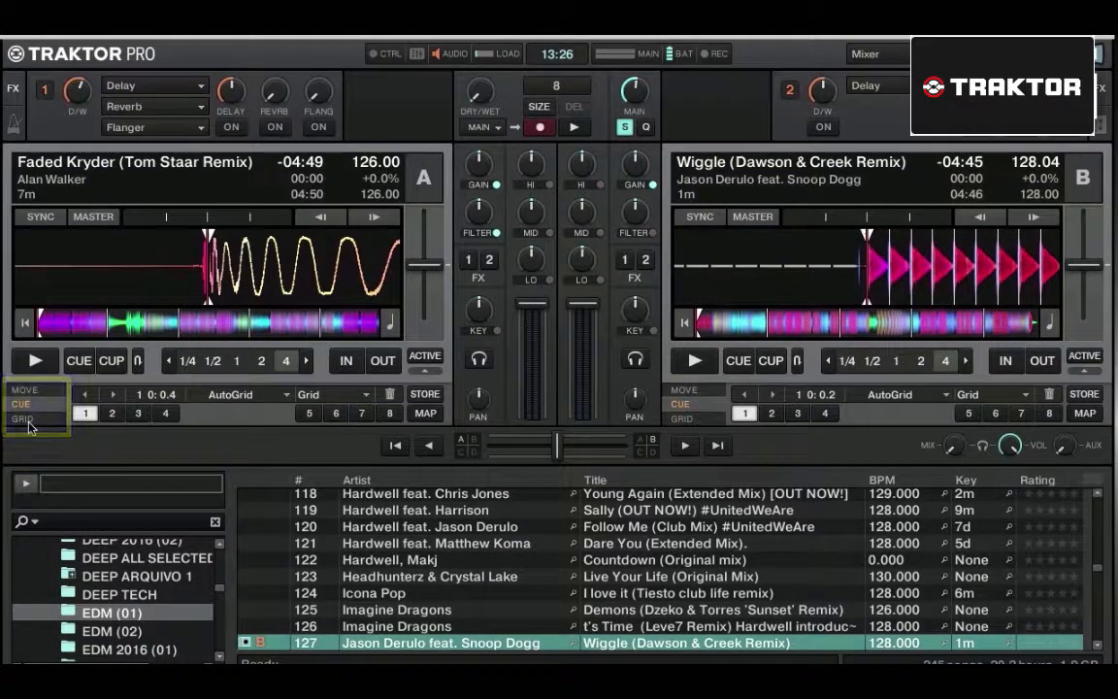
{"action": "left_click", "coordinate": [28, 421]}
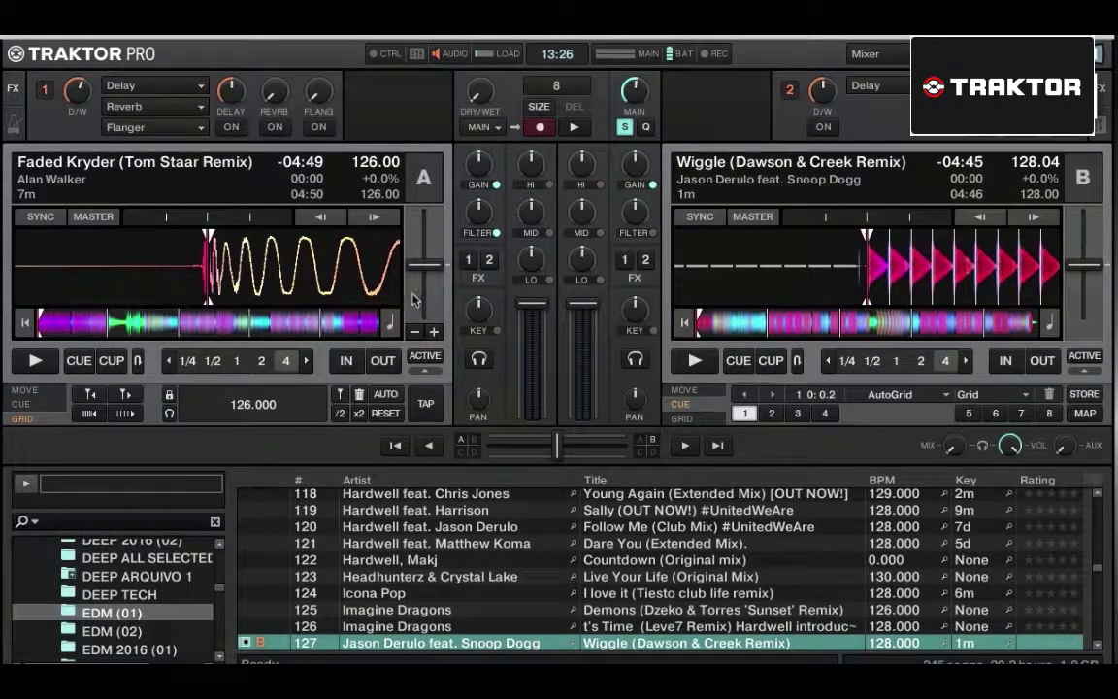
Step: Examine the start of deck A's waveform and its beatgrid lines at wider and closer zoom levels
{"action": "mouse_move", "coordinate": [397, 303]}
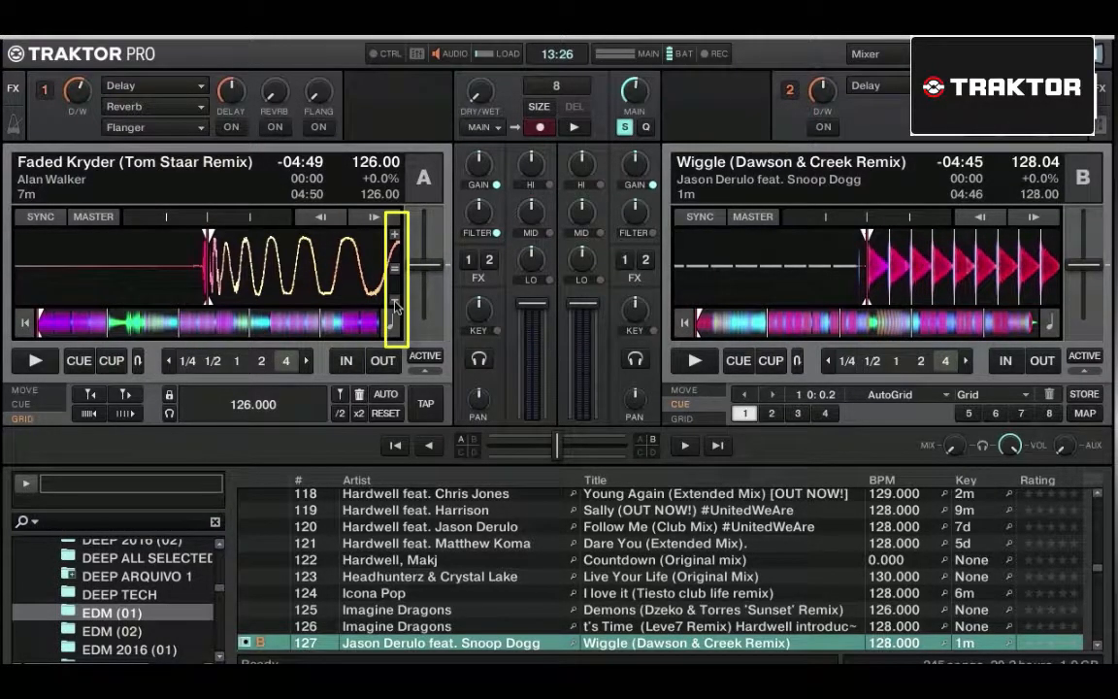
{"action": "left_click", "coordinate": [396, 299]}
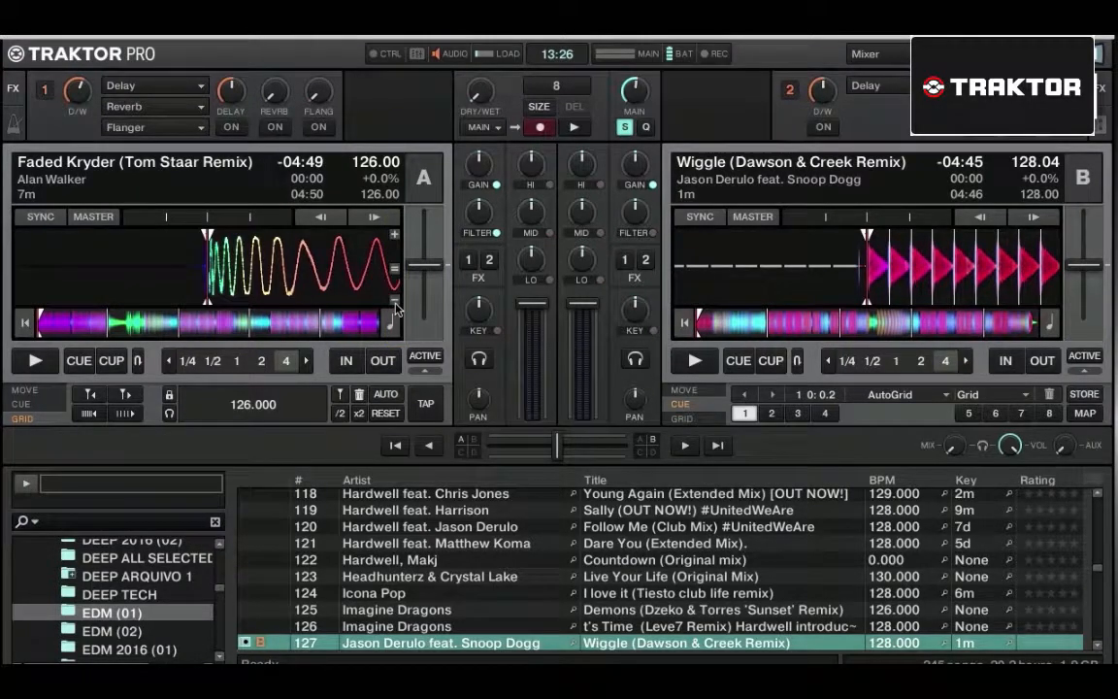
{"action": "left_click", "coordinate": [395, 302]}
{"action": "left_click", "coordinate": [395, 301]}
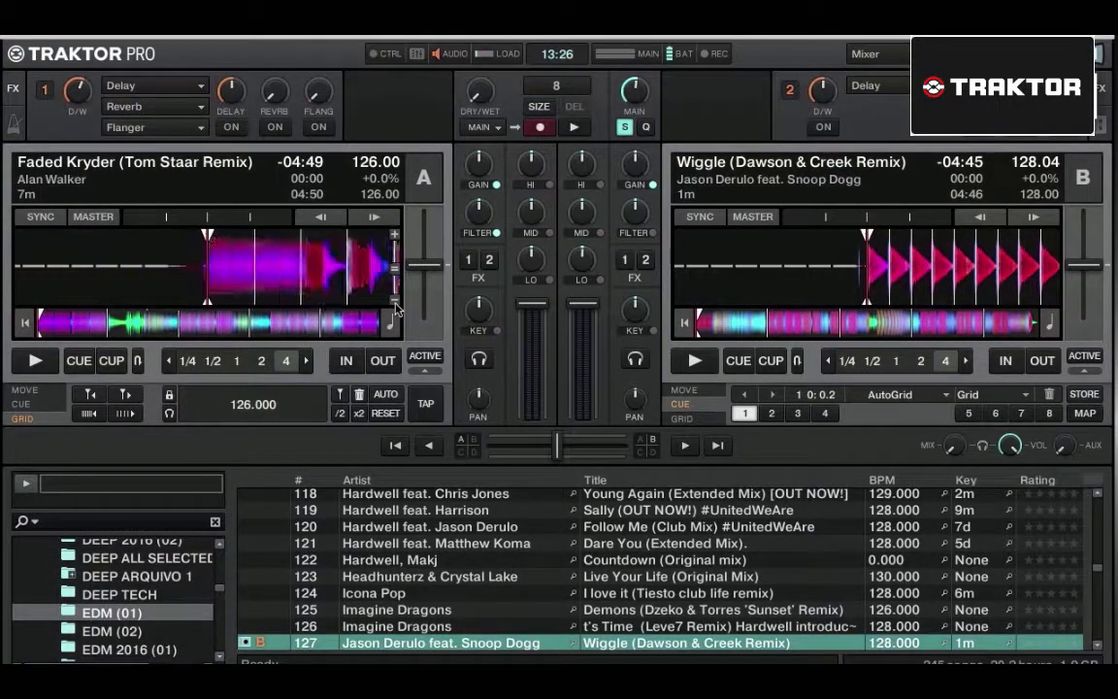
{"action": "left_click", "coordinate": [395, 302]}
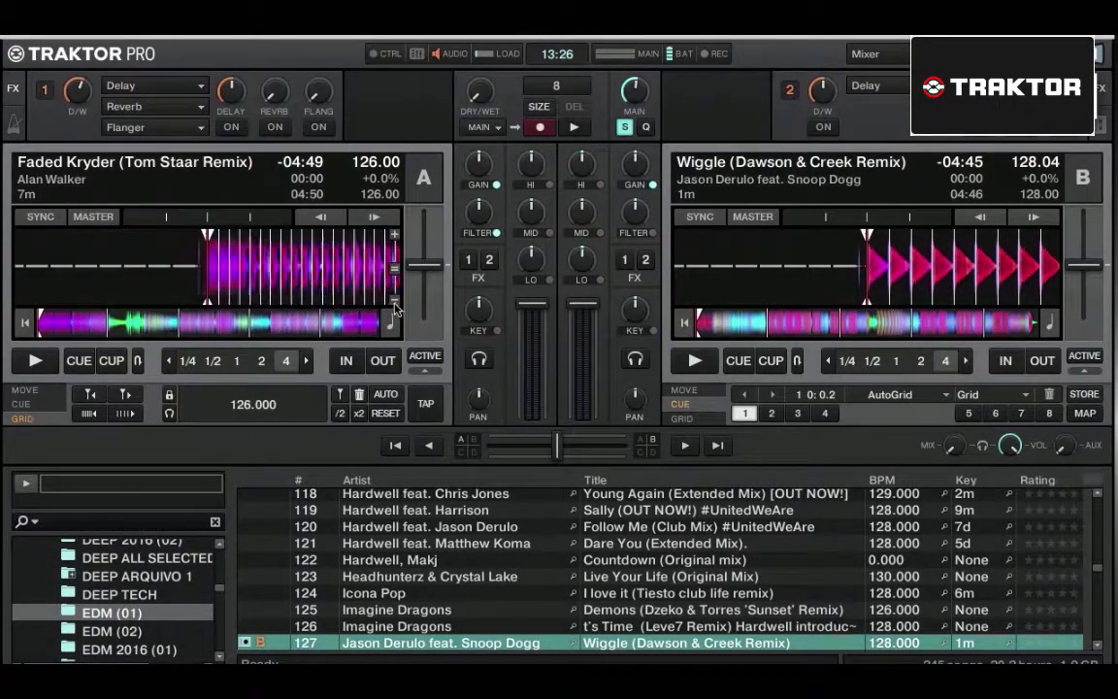
{"action": "left_click", "coordinate": [395, 236]}
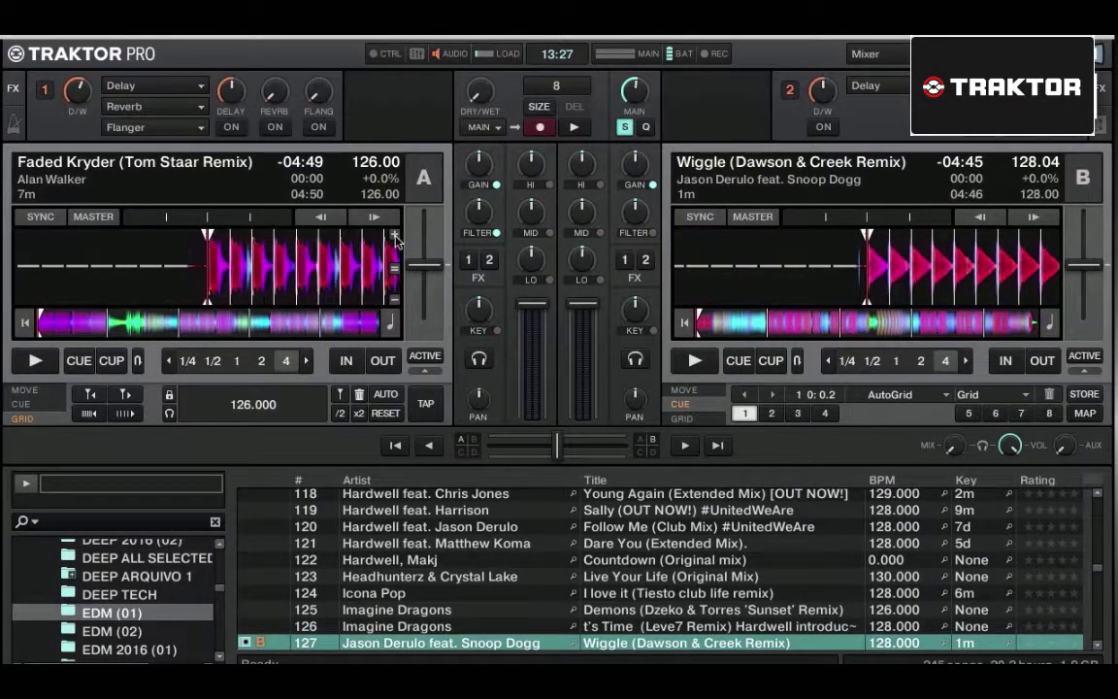
{"action": "left_click", "coordinate": [395, 236]}
{"action": "left_click", "coordinate": [395, 236]}
{"action": "left_click", "coordinate": [395, 236]}
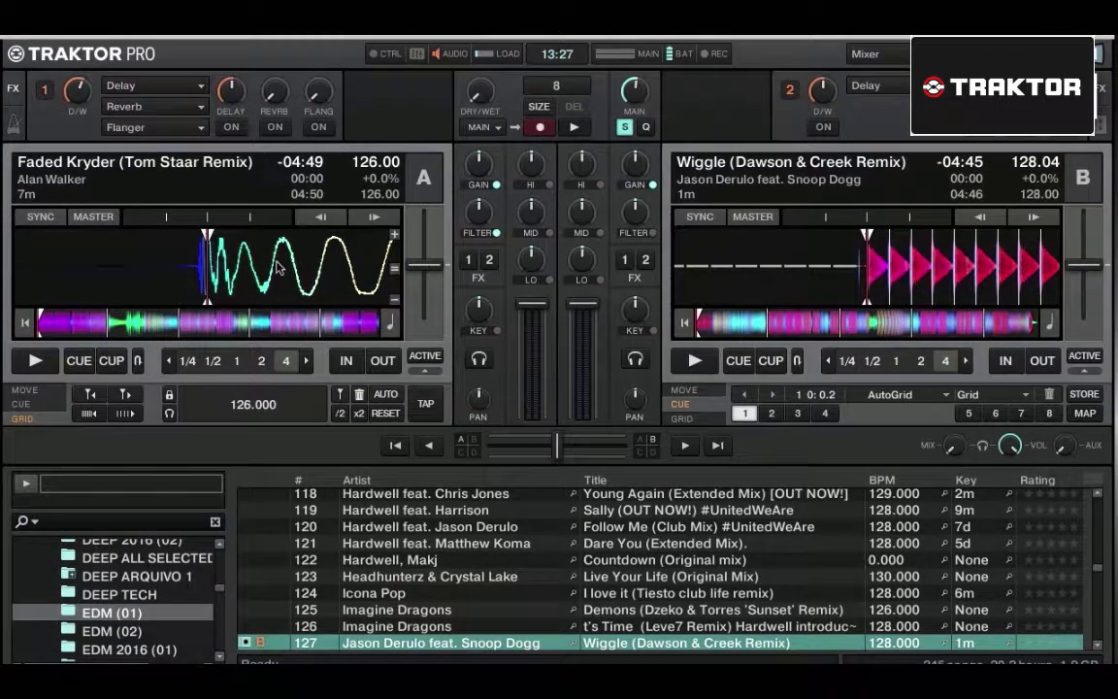
Step: Delete deck A's existing grid marker and set a new one exactly at the start of the first beat
{"action": "left_click_drag", "start_coordinate": [227, 278], "coordinate": [285, 287]}
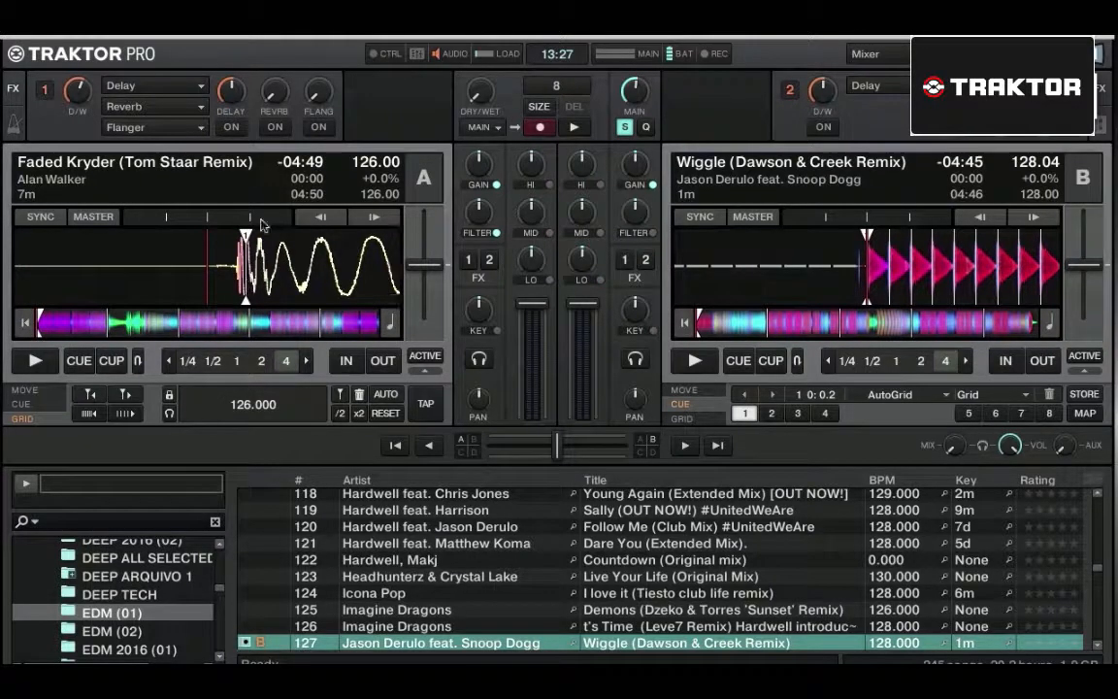
{"action": "left_click", "coordinate": [359, 398]}
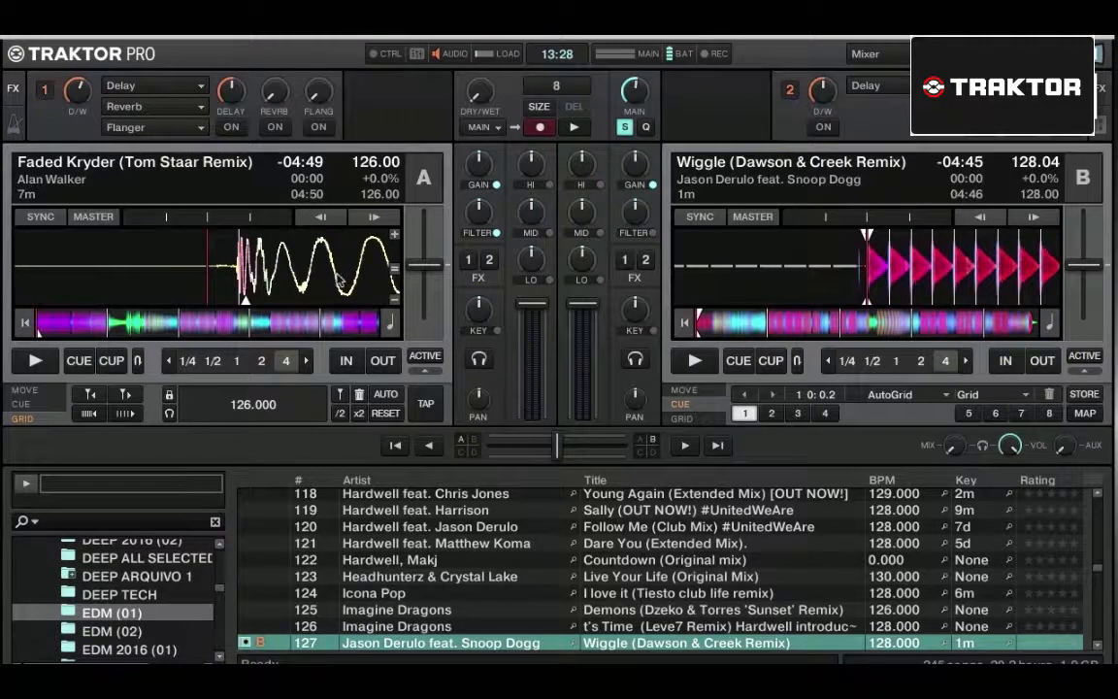
{"action": "left_click_drag", "start_coordinate": [337, 273], "coordinate": [276, 273]}
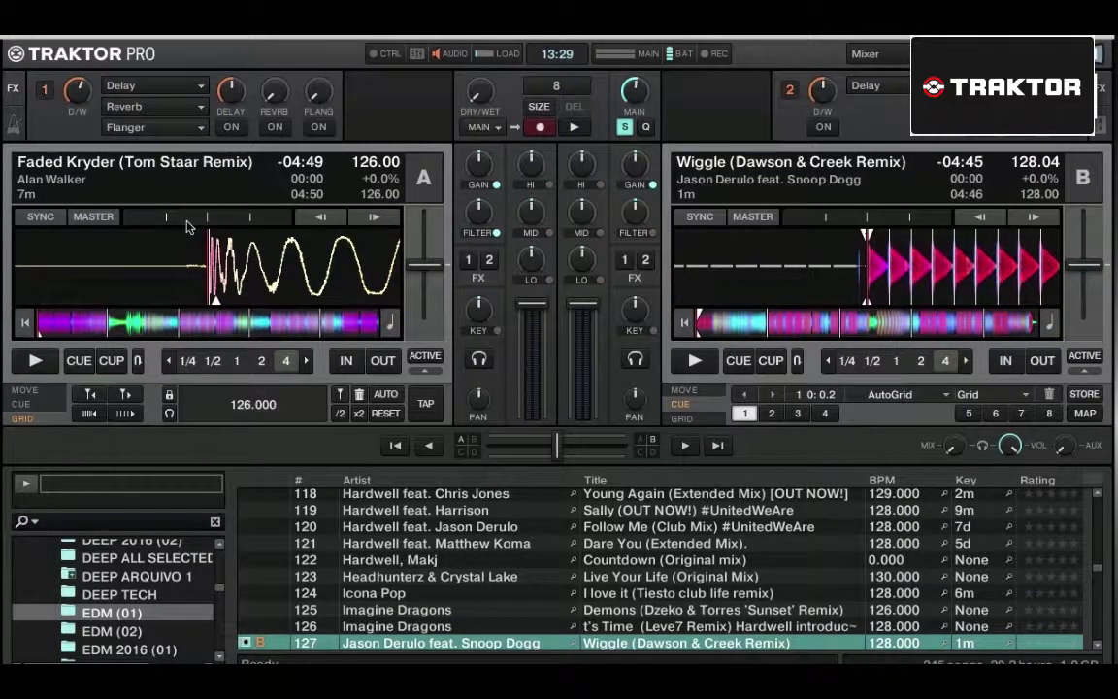
{"action": "left_click", "coordinate": [340, 397]}
{"action": "left_click_drag", "start_coordinate": [306, 291], "coordinate": [317, 293]}
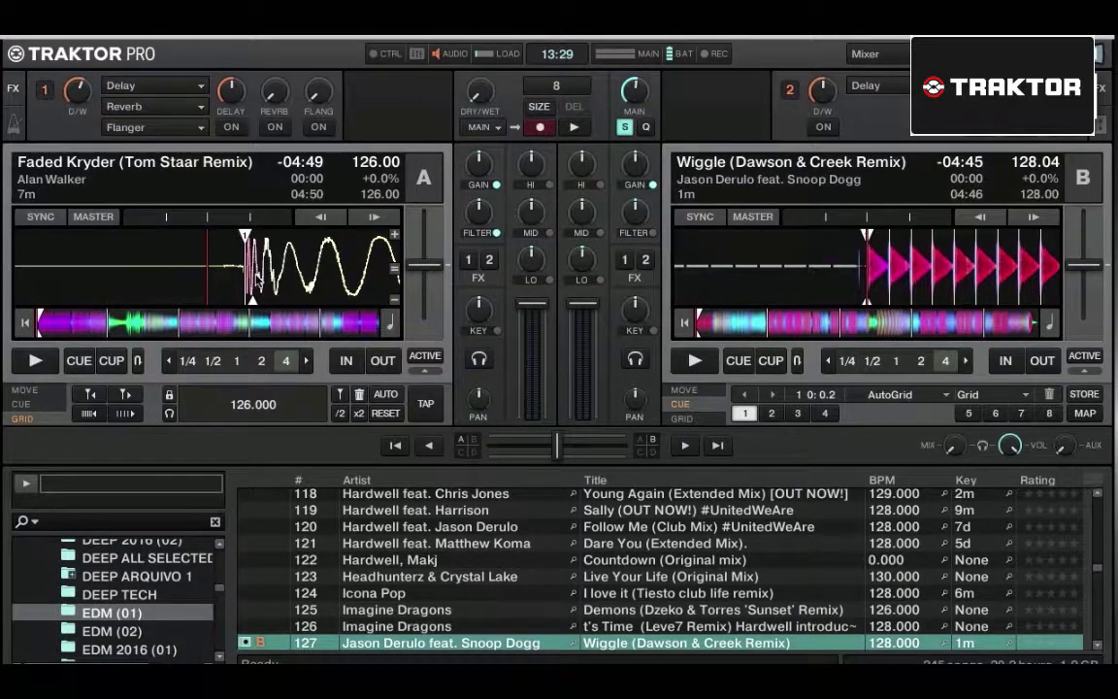
{"action": "left_click_drag", "start_coordinate": [259, 282], "coordinate": [237, 279]}
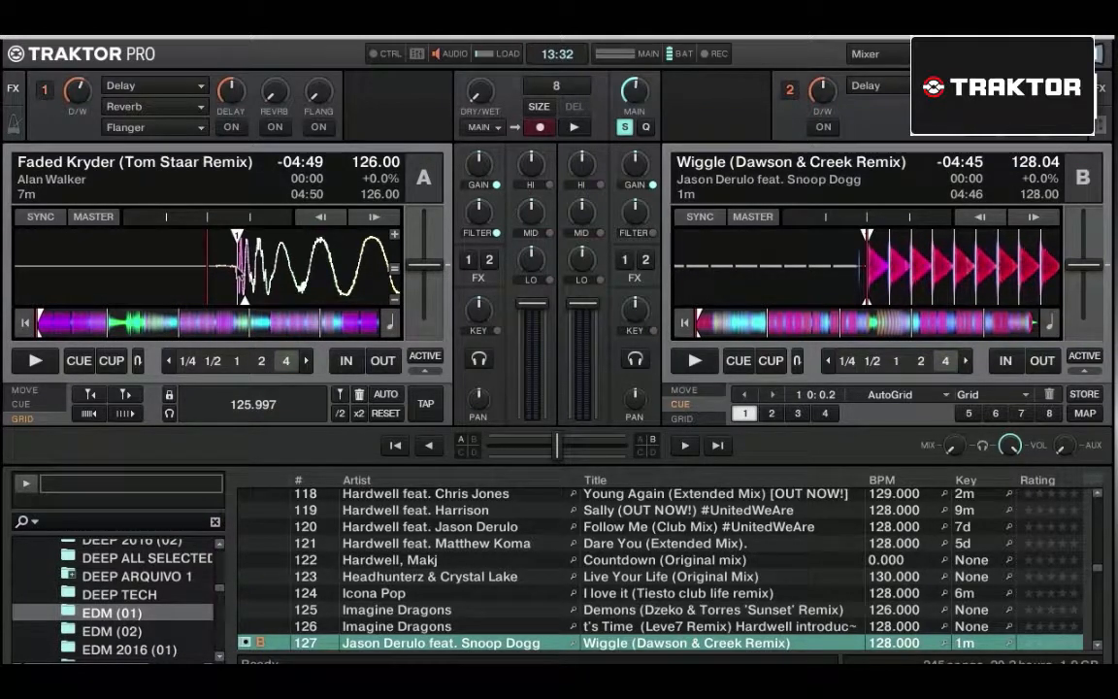
Step: Compare deck A's grid lines with beats further into the track and tighten the beatgrid to 126.001 BPM
{"action": "left_click", "coordinate": [56, 326]}
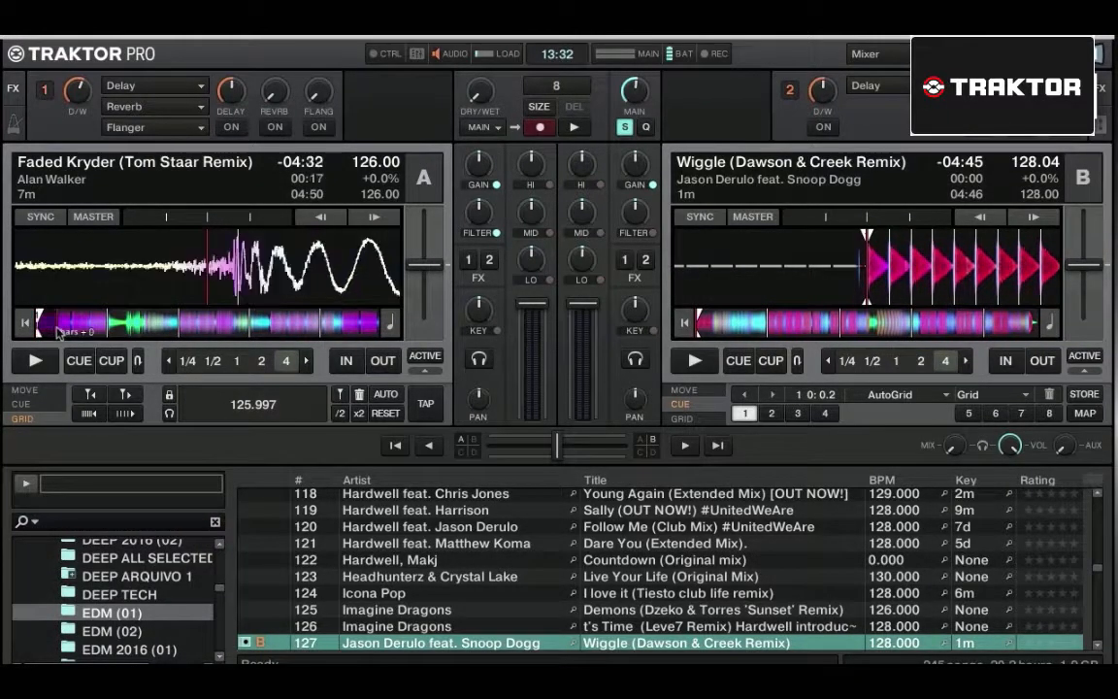
{"action": "left_click", "coordinate": [66, 330]}
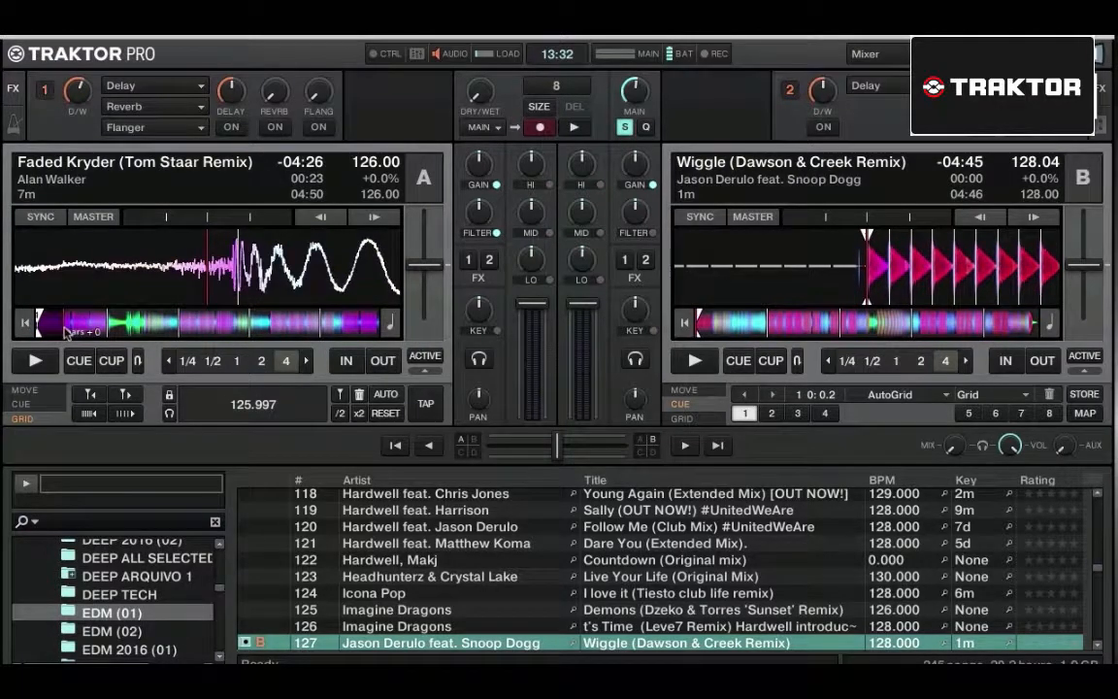
{"action": "left_click", "coordinate": [71, 331]}
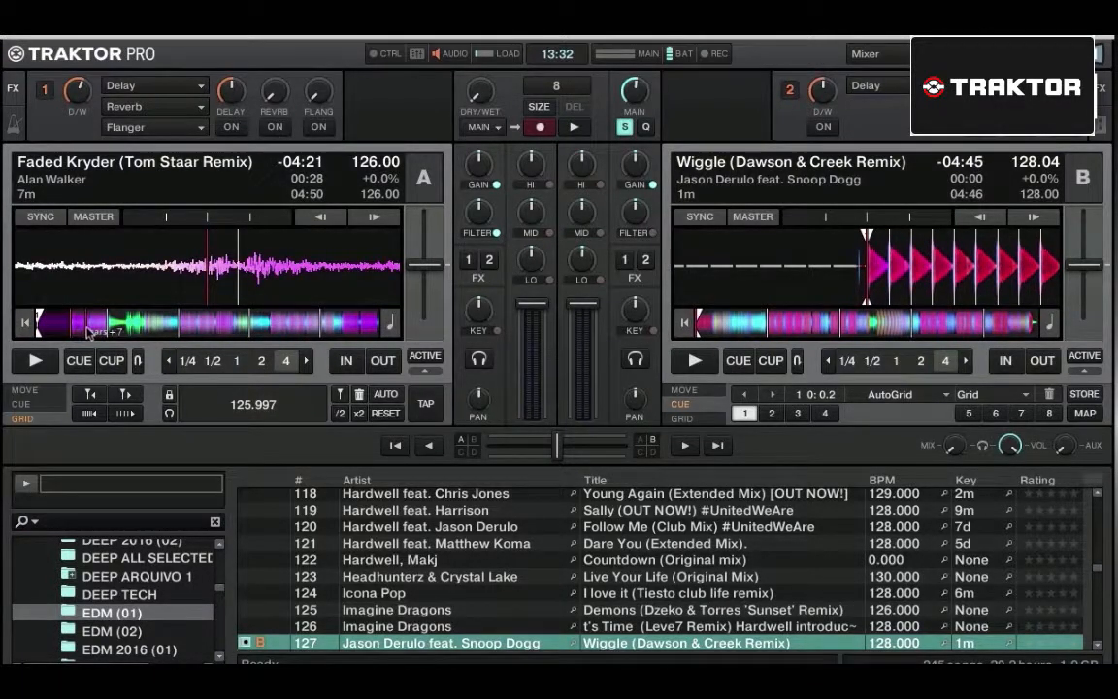
{"action": "left_click", "coordinate": [87, 332]}
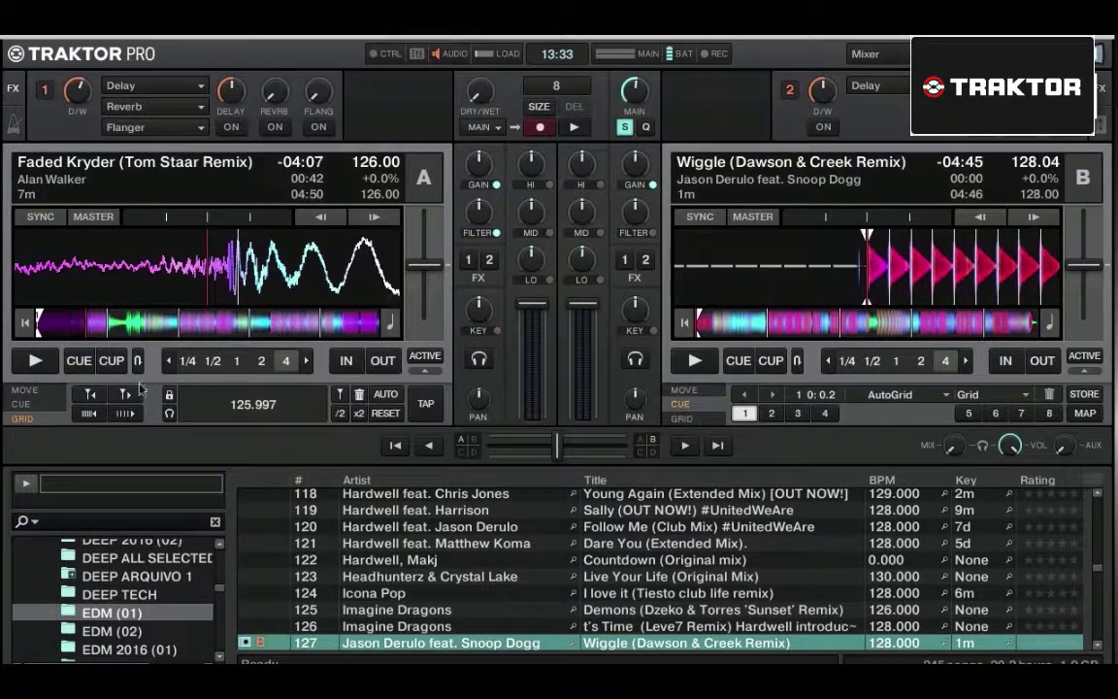
{"action": "left_click", "coordinate": [92, 415]}
{"action": "left_click", "coordinate": [93, 415]}
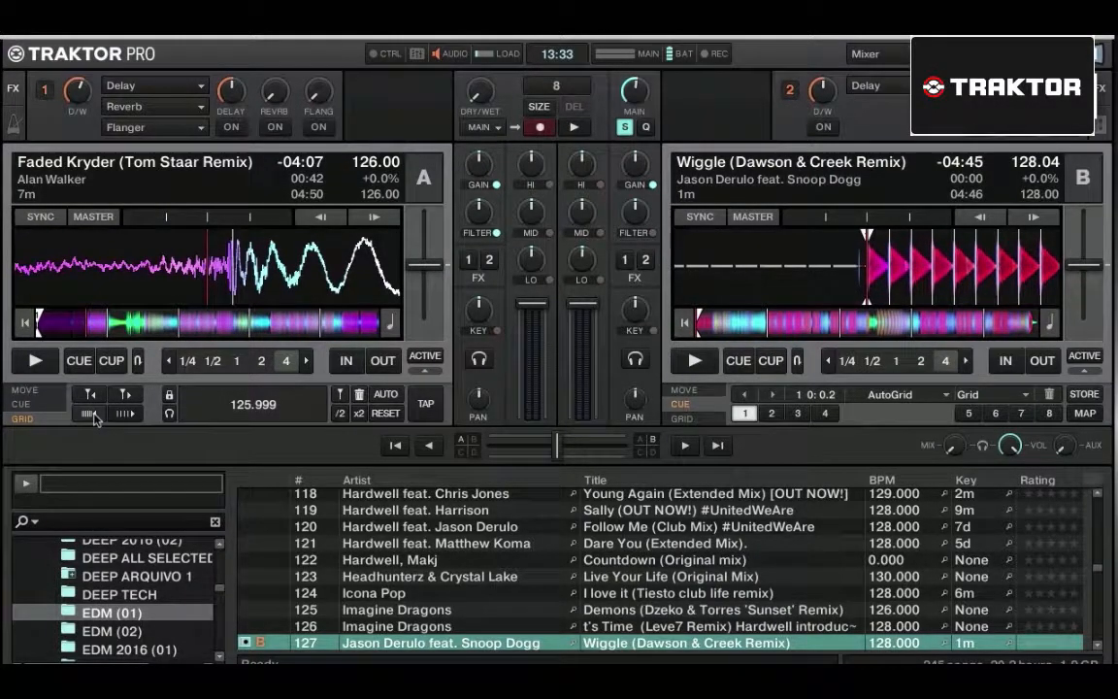
{"action": "left_click", "coordinate": [92, 415]}
{"action": "left_click", "coordinate": [92, 416]}
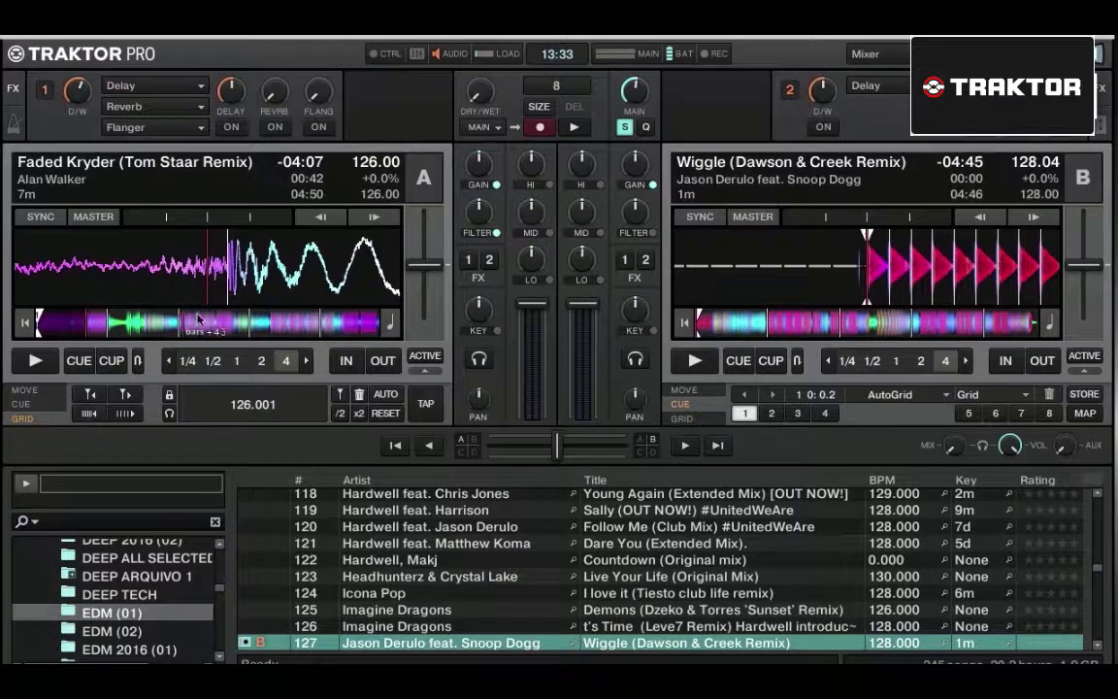
Step: Check the alignment of deck A's beatgrid from the intro to the middle of the track, close up and zoomed out
{"action": "left_click", "coordinate": [69, 326]}
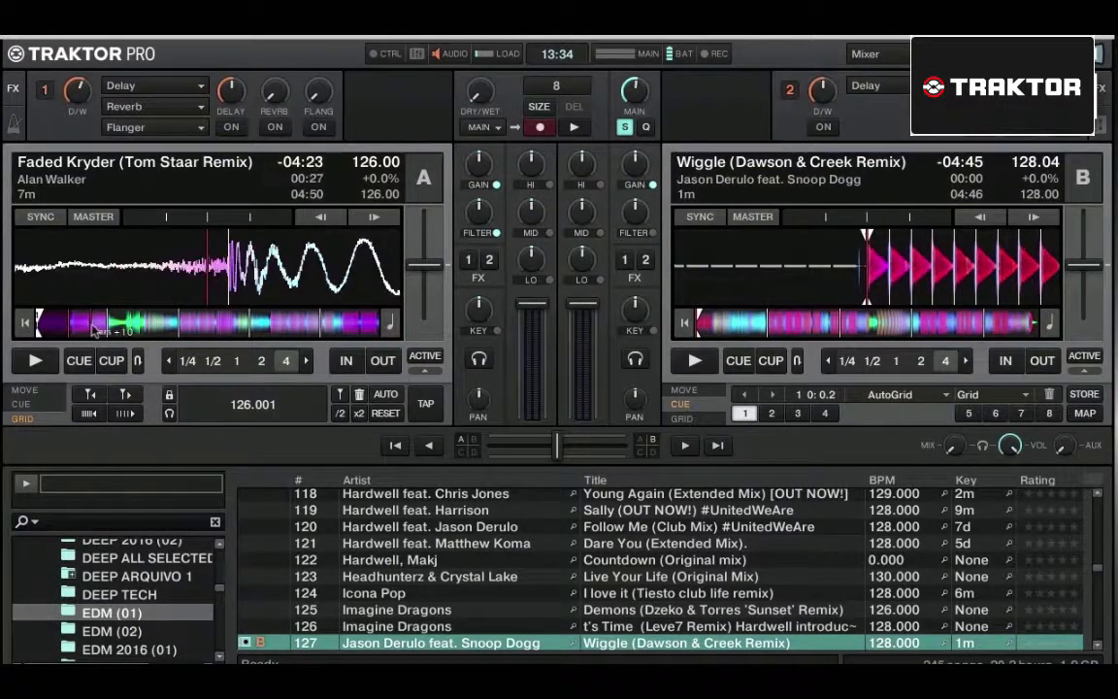
{"action": "left_click", "coordinate": [91, 326]}
{"action": "left_click", "coordinate": [123, 328]}
{"action": "left_click", "coordinate": [195, 329]}
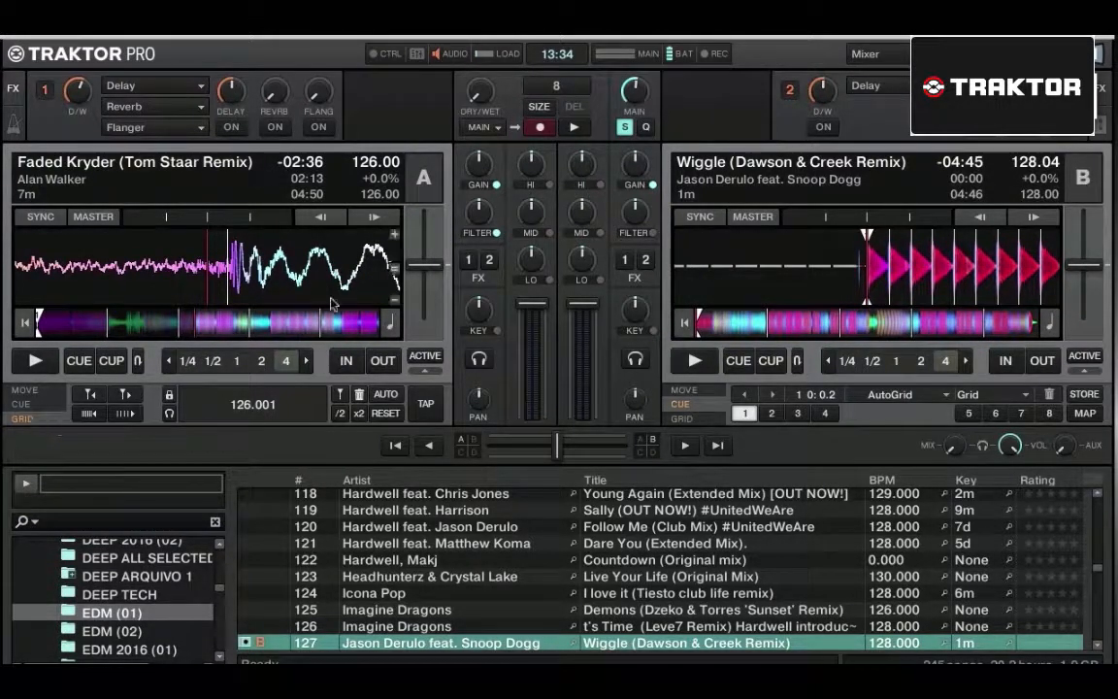
{"action": "left_click", "coordinate": [394, 300]}
{"action": "left_click", "coordinate": [394, 300]}
{"action": "left_click", "coordinate": [394, 300]}
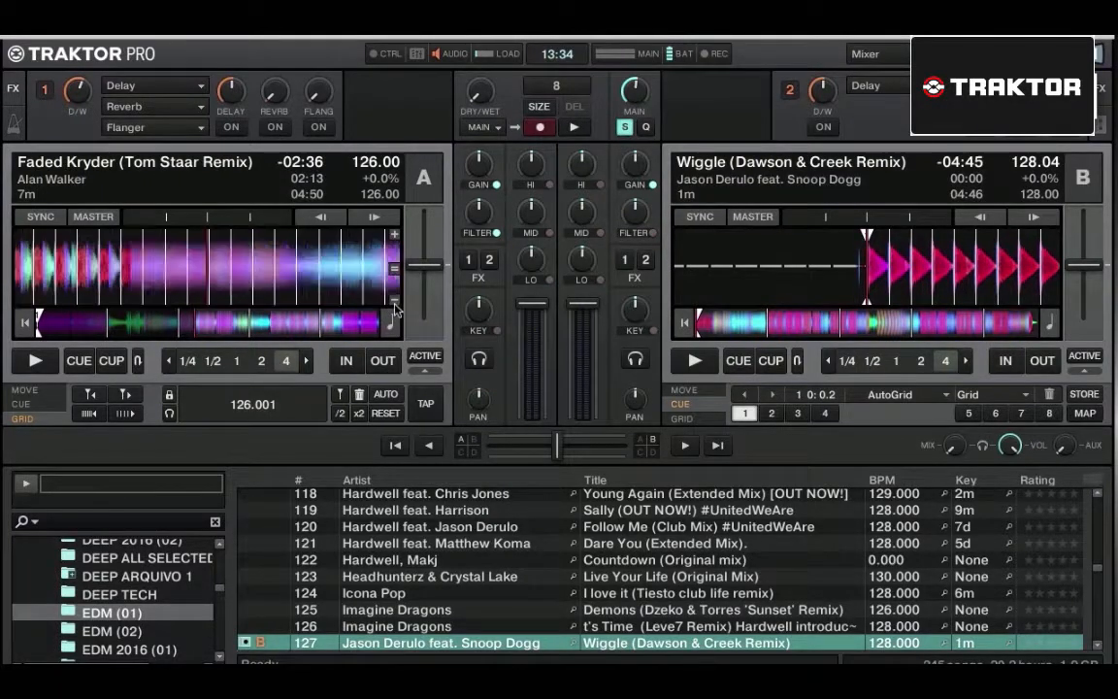
{"action": "left_click", "coordinate": [394, 301]}
{"action": "left_click", "coordinate": [394, 300]}
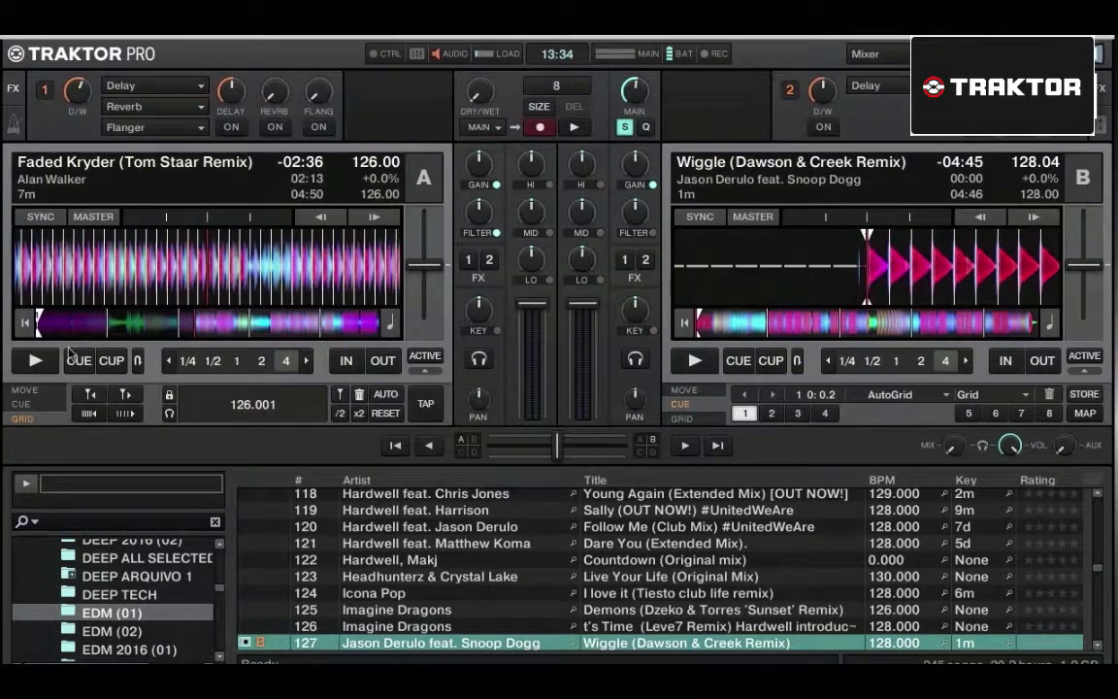
Step: Check the beatgrid against the beats near the end of deck A's track and lock the grid
{"action": "left_click", "coordinate": [312, 331]}
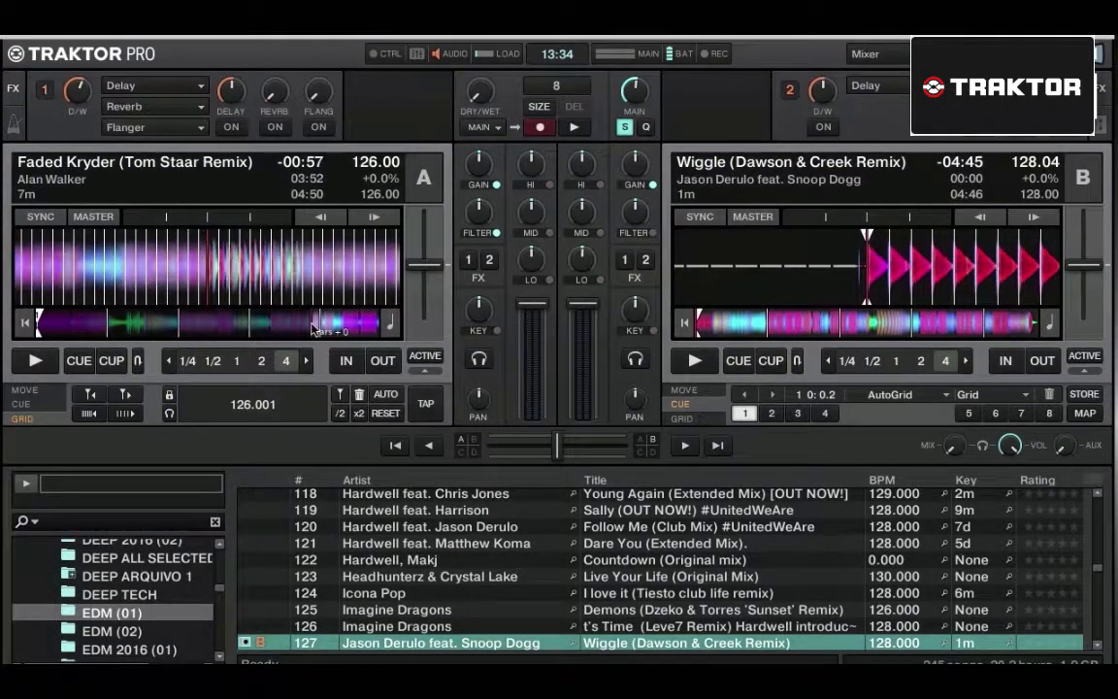
{"action": "left_click", "coordinate": [394, 234]}
{"action": "left_click", "coordinate": [394, 234]}
{"action": "left_click", "coordinate": [394, 234]}
{"action": "left_click", "coordinate": [394, 235]}
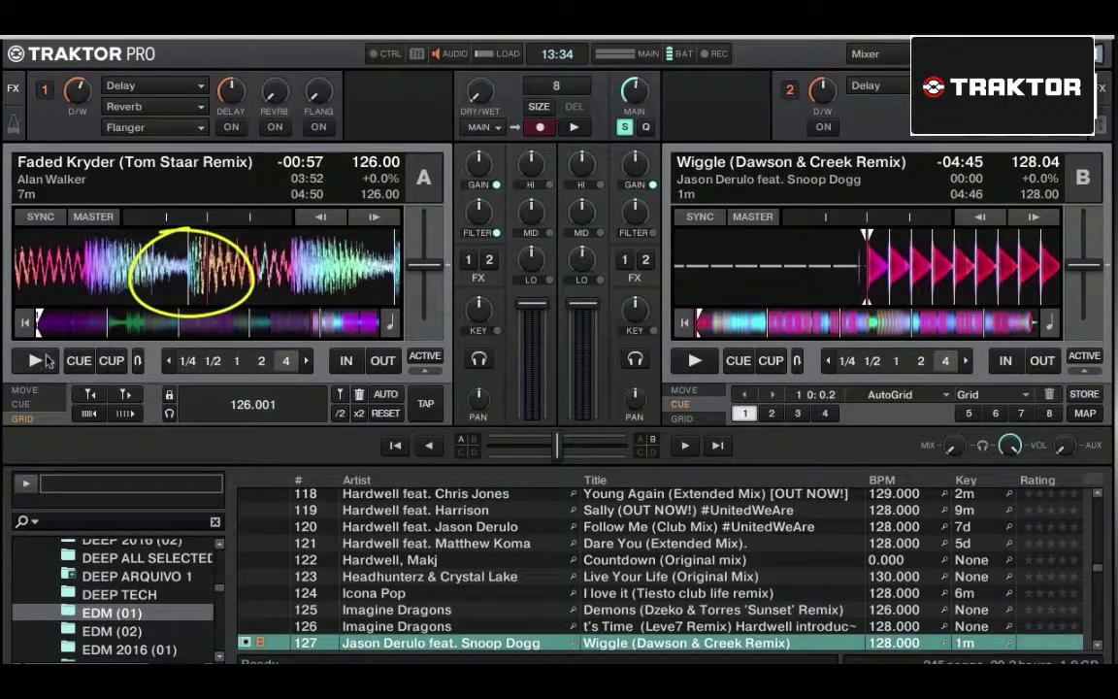
{"action": "left_click", "coordinate": [170, 399]}
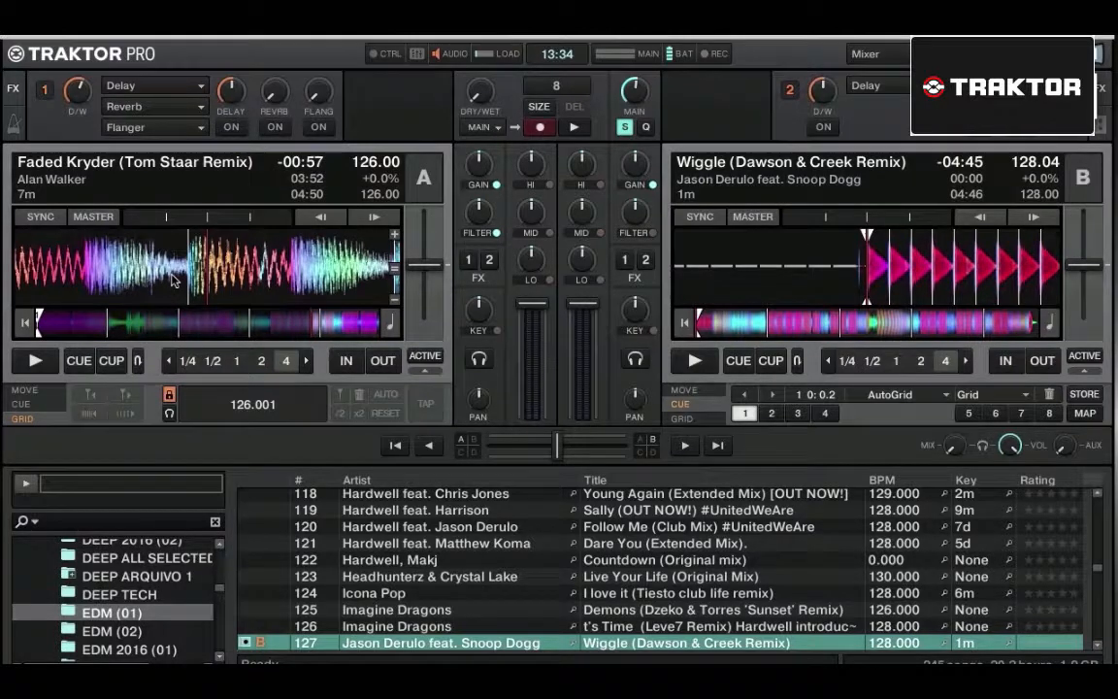
Step: Play deck A's middle and closing sections to check the grid, lower the main volume slightly, and return to the cue point
{"action": "left_click", "coordinate": [180, 322]}
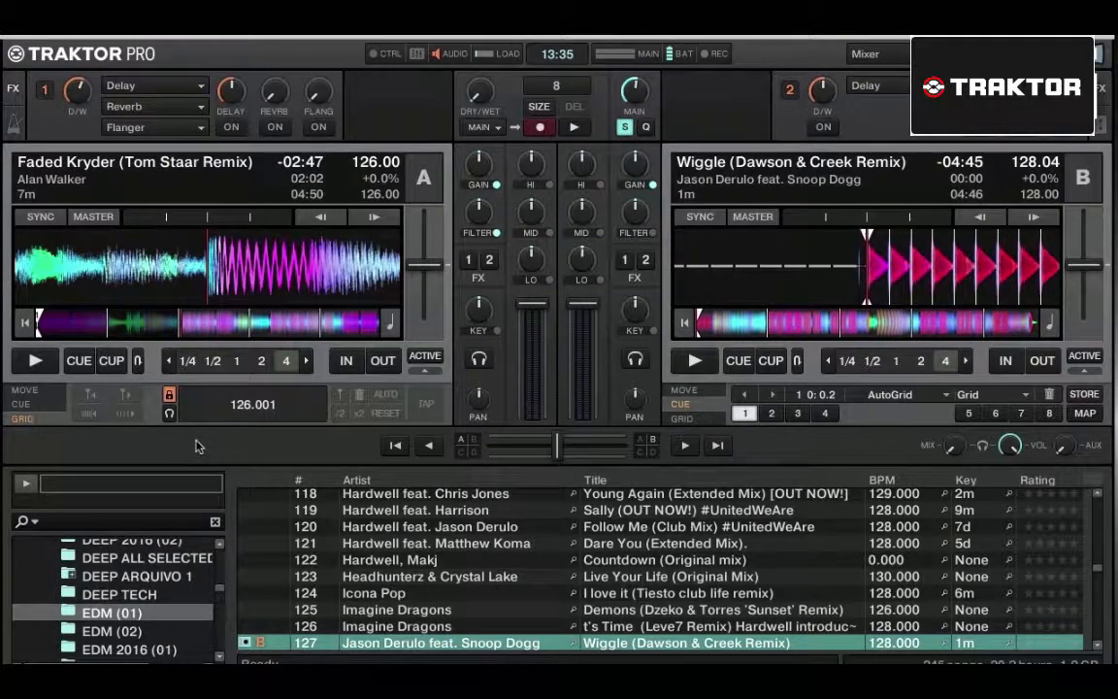
{"action": "left_click", "coordinate": [44, 368]}
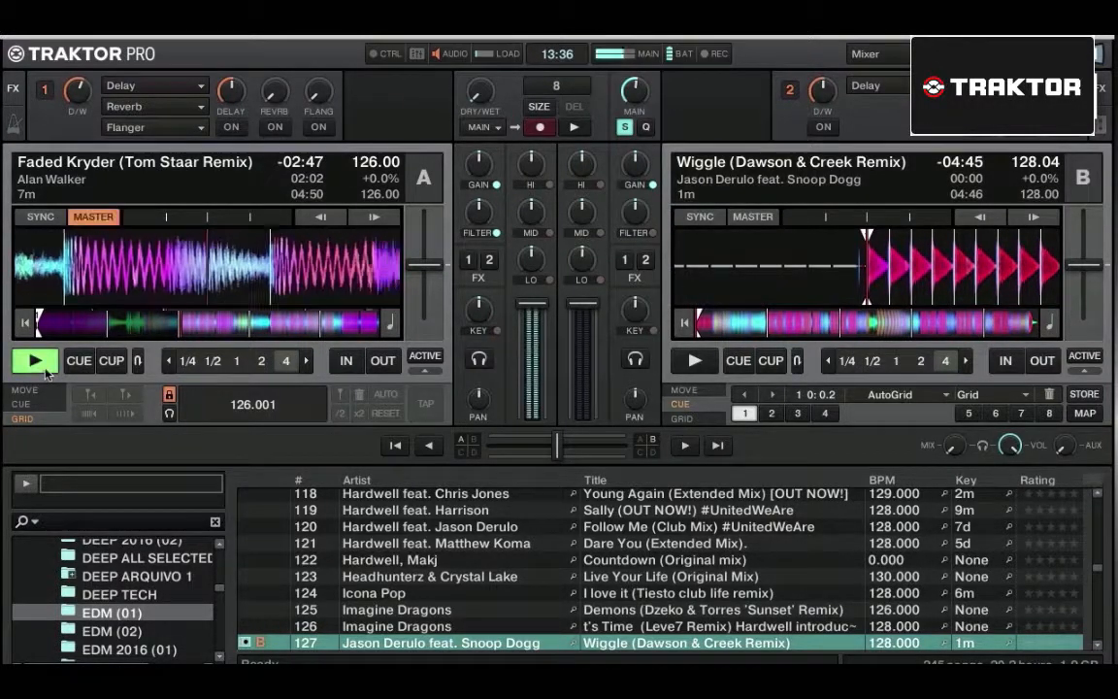
{"action": "left_click", "coordinate": [346, 328]}
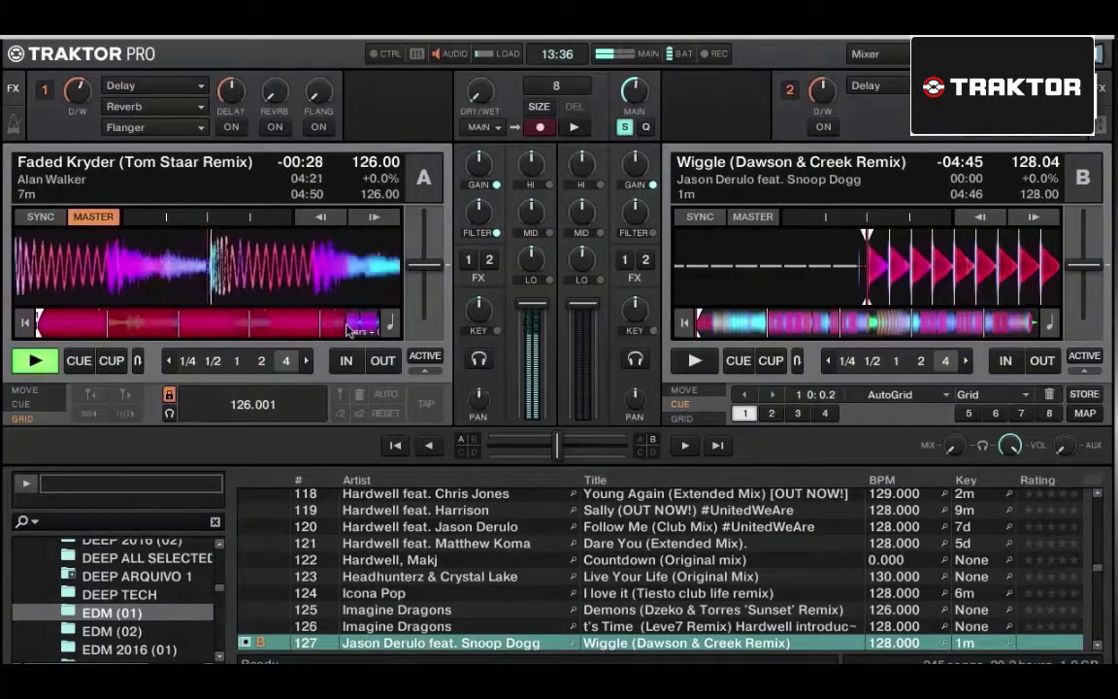
{"action": "left_click_drag", "start_coordinate": [635, 91], "coordinate": [635, 103]}
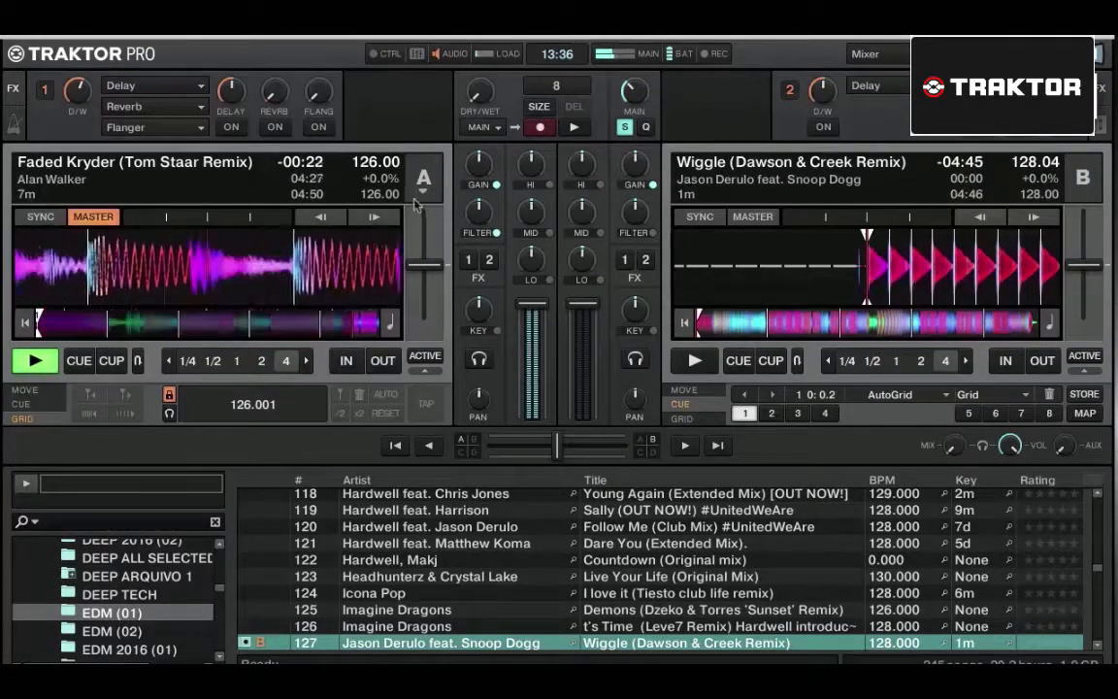
{"action": "left_click", "coordinate": [394, 301]}
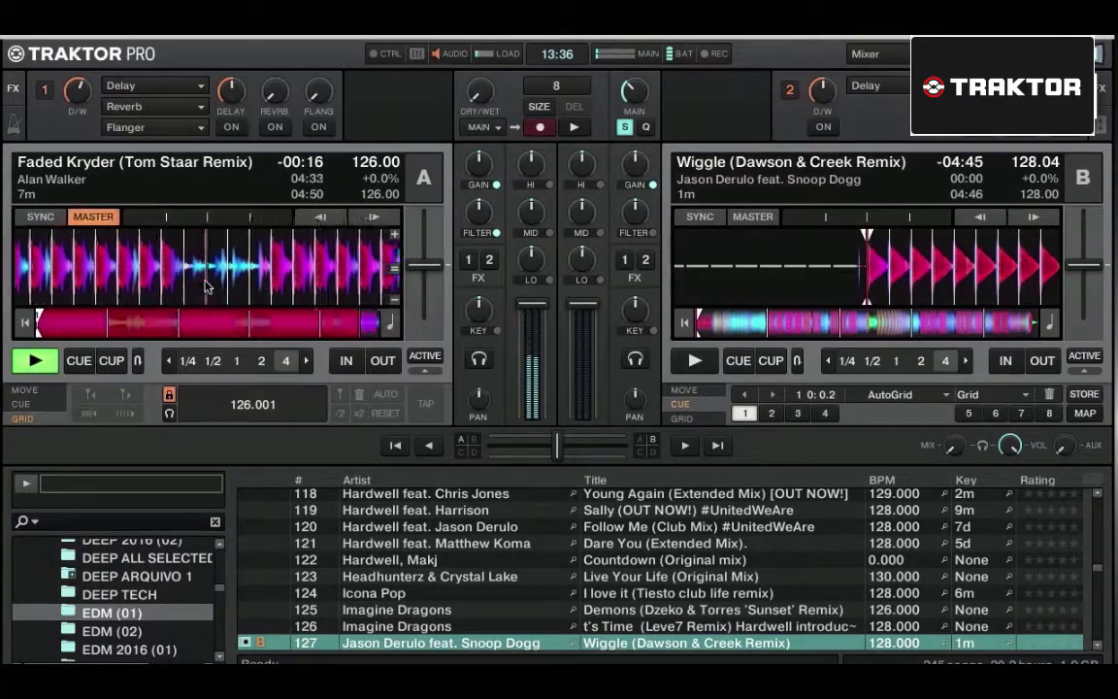
{"action": "left_click", "coordinate": [78, 361]}
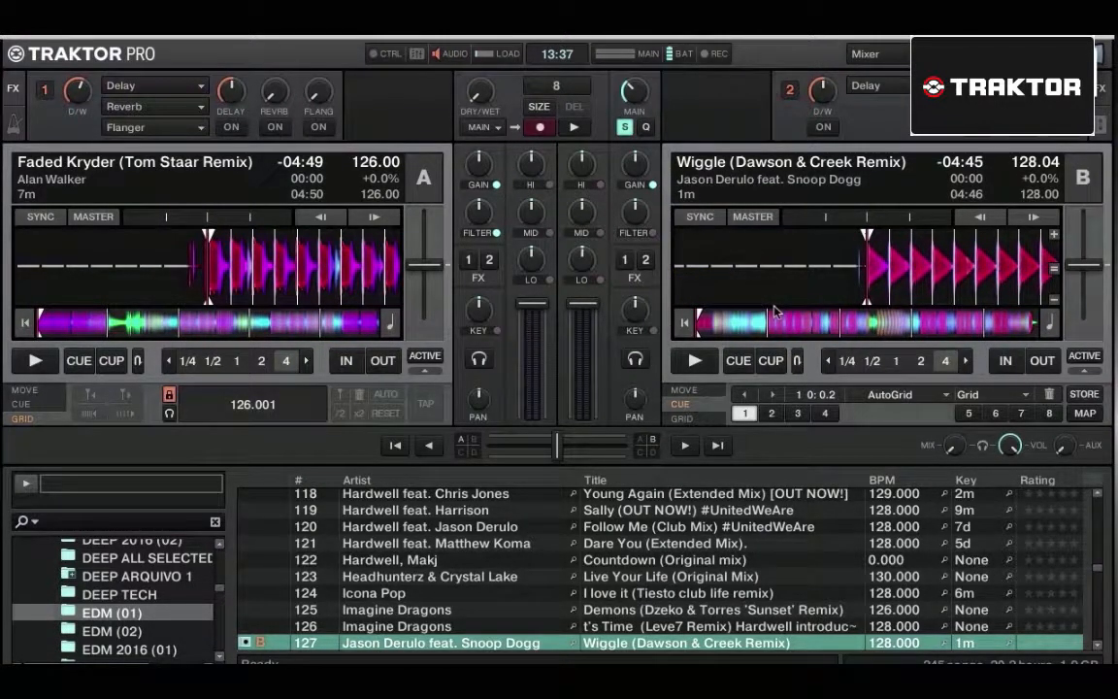
Step: Play deck B's track from the start and from just past its midpoint to check its beatgrid, and stop playback
{"action": "left_click", "coordinate": [693, 367]}
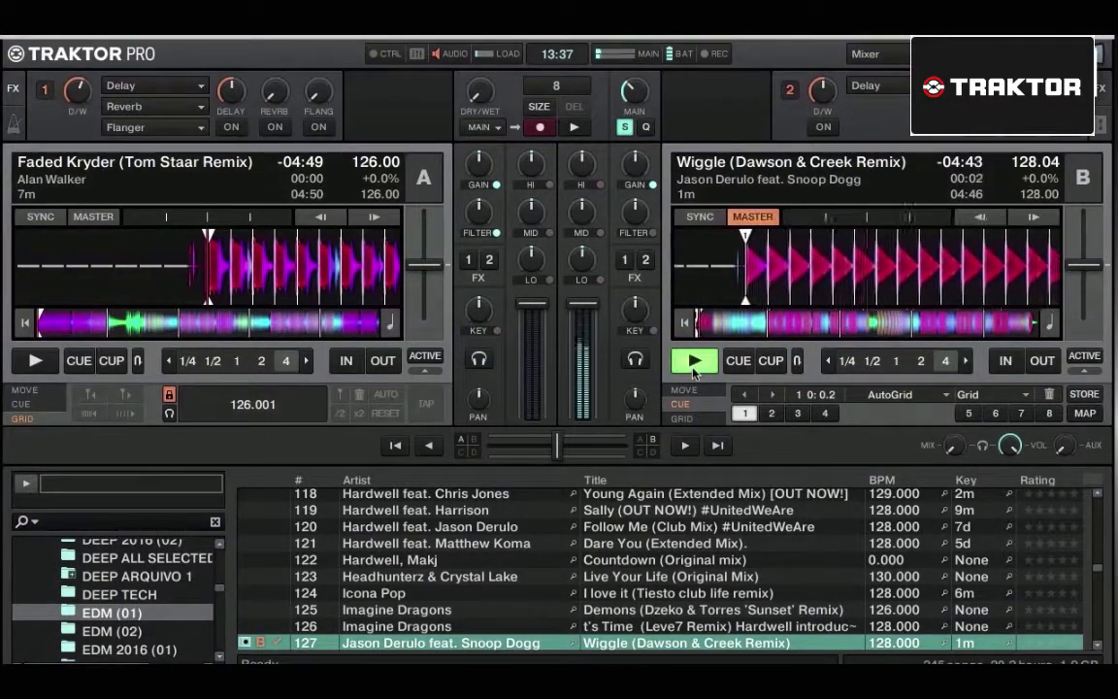
{"action": "left_click", "coordinate": [873, 332]}
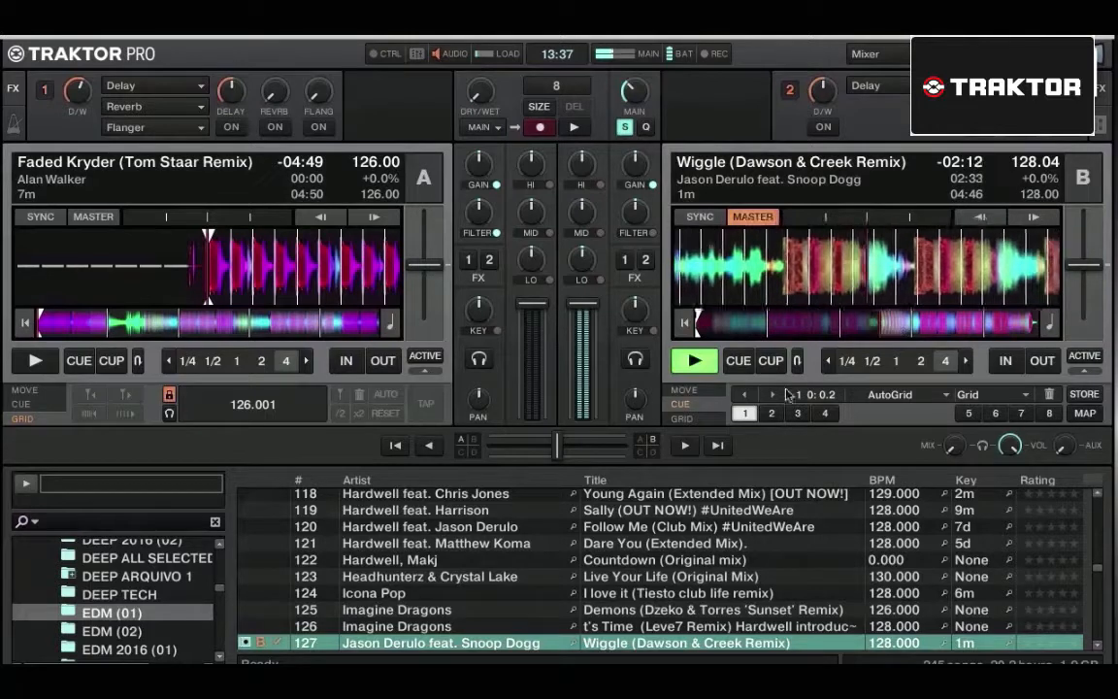
{"action": "left_click", "coordinate": [694, 360]}
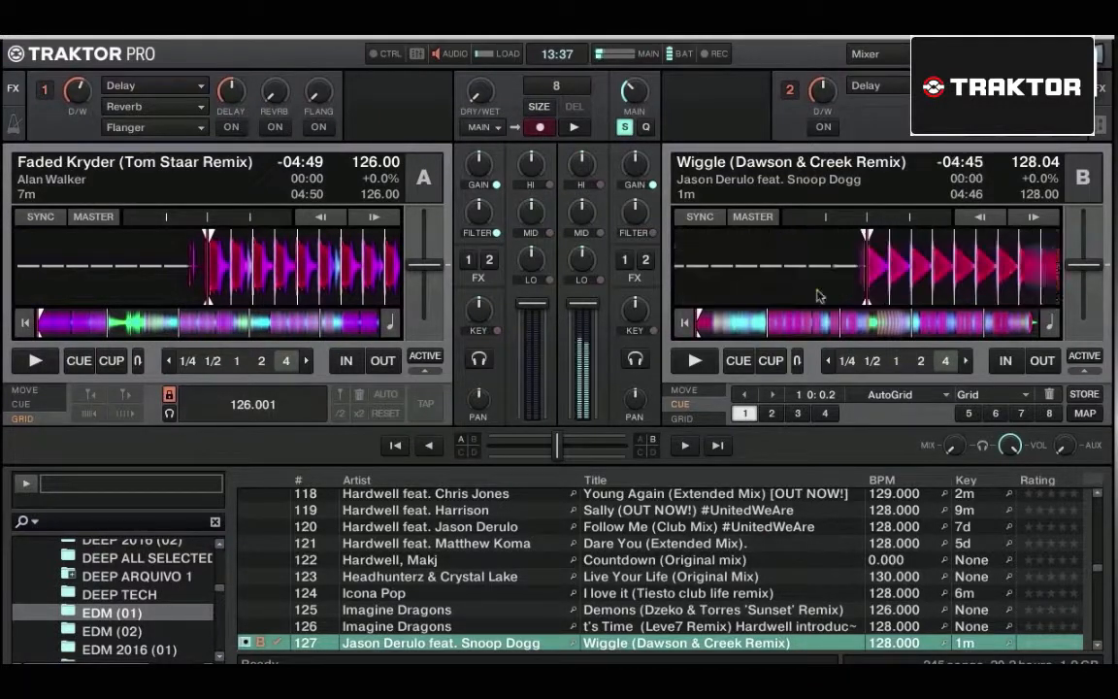
Step: Replace deck B's AutoGrid marker with a new grid marker placed exactly on the track's first beat
{"action": "left_click", "coordinate": [1054, 235]}
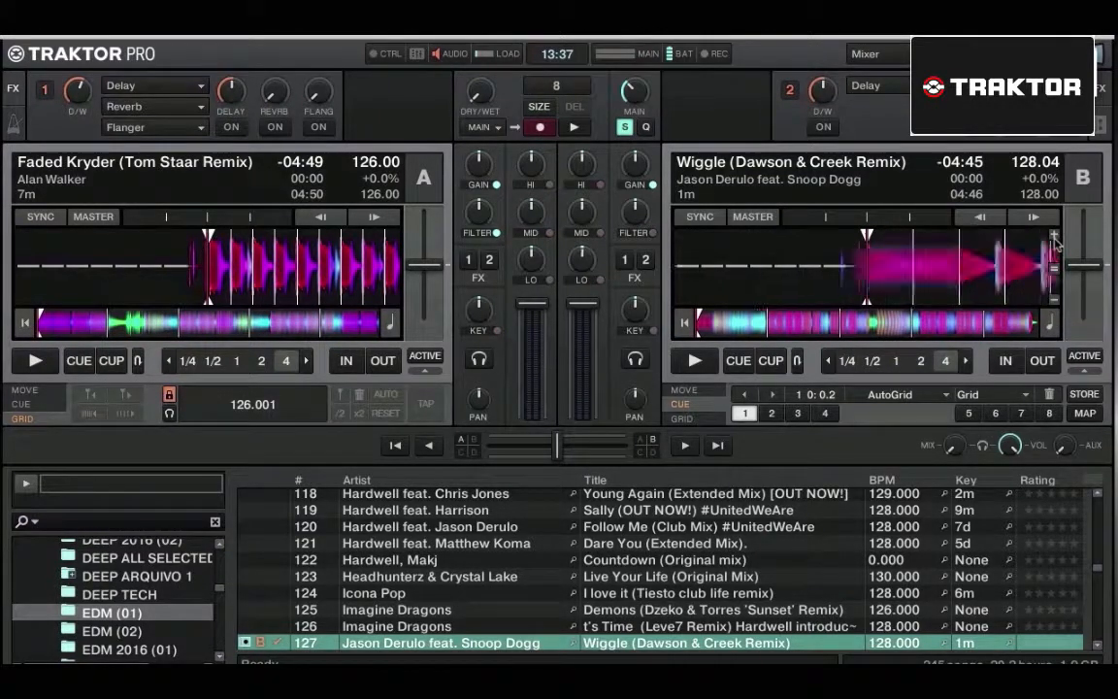
{"action": "left_click", "coordinate": [1054, 235]}
{"action": "left_click", "coordinate": [1054, 234]}
{"action": "left_click", "coordinate": [1054, 235]}
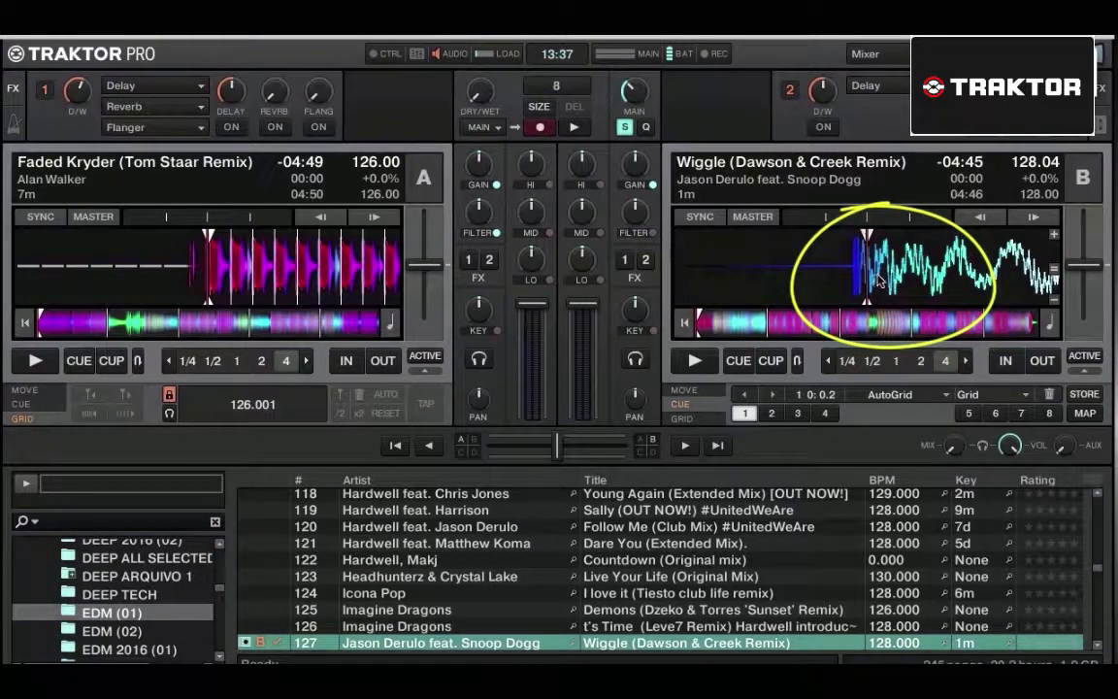
{"action": "left_click_drag", "start_coordinate": [879, 280], "coordinate": [914, 277]}
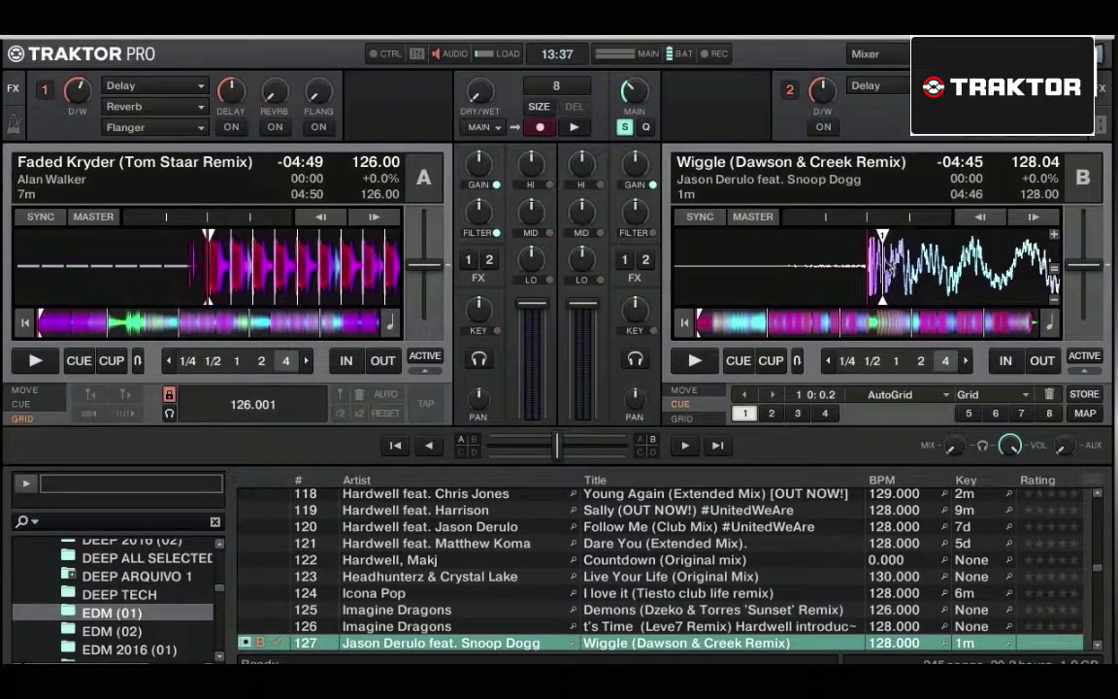
{"action": "left_click", "coordinate": [1050, 395]}
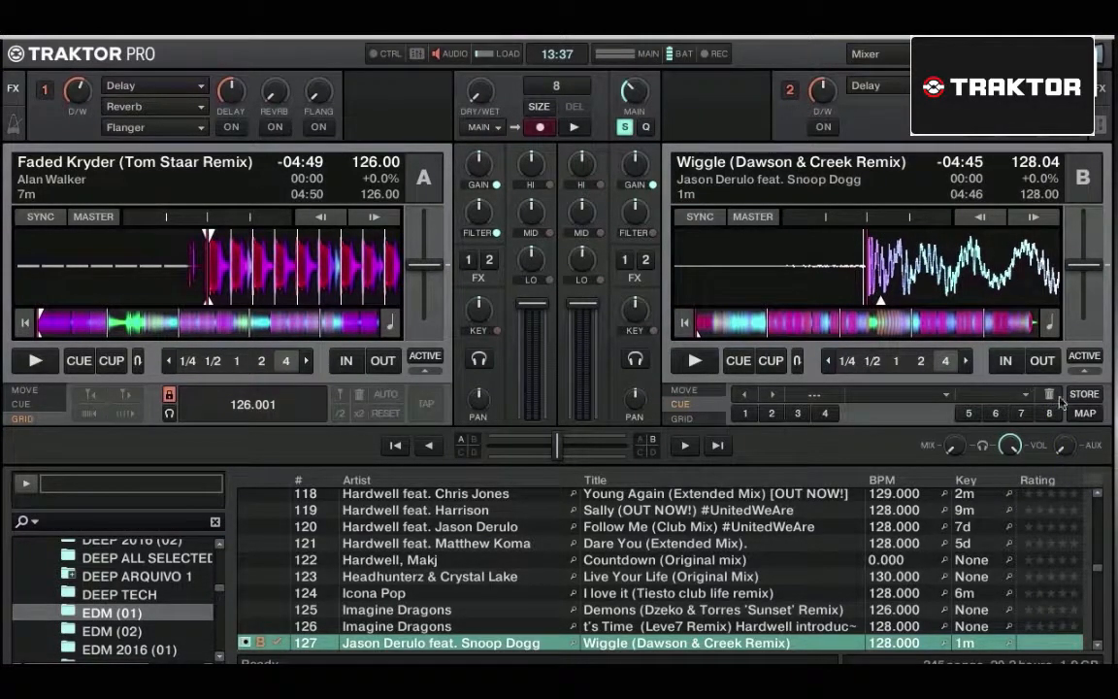
{"action": "left_click", "coordinate": [683, 418]}
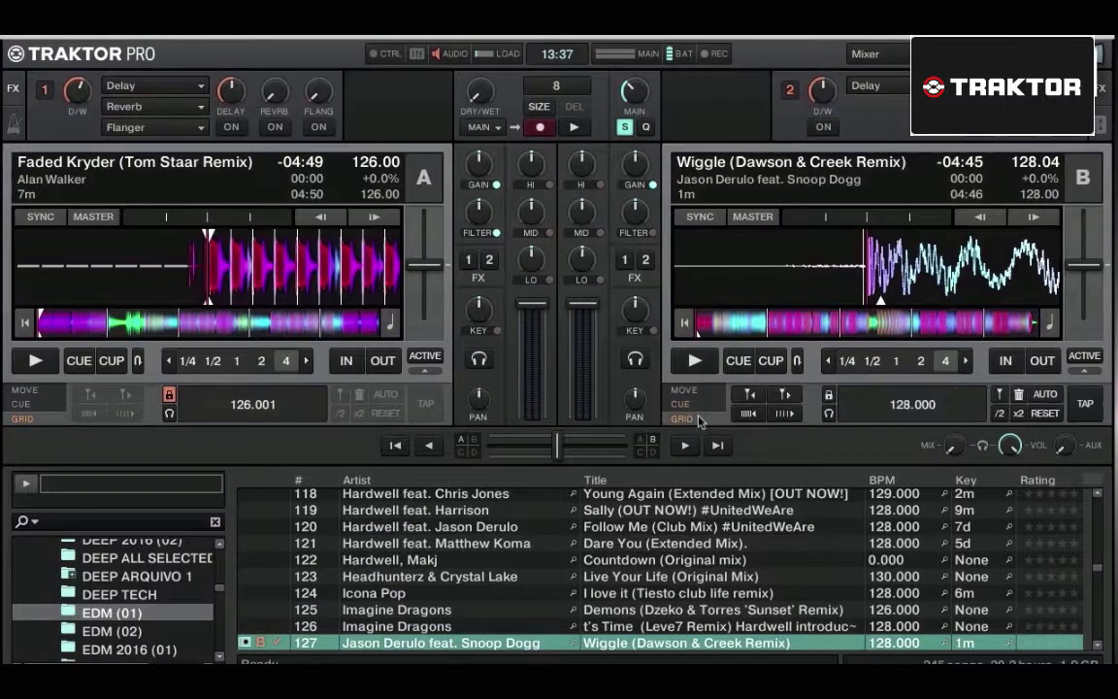
{"action": "left_click", "coordinate": [1000, 401]}
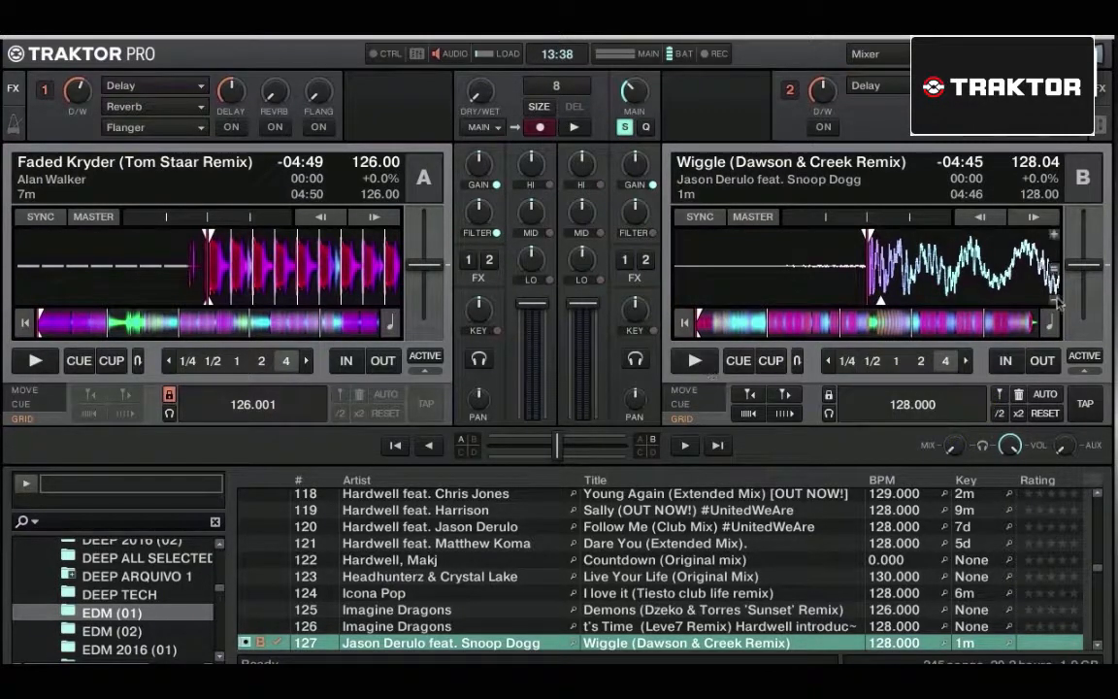
Step: Play deck B's track from the start and from about 1:03 to check the new grid, and stop playback
{"action": "left_click", "coordinate": [1055, 301]}
{"action": "left_click", "coordinate": [1056, 301]}
{"action": "left_click", "coordinate": [1056, 301]}
{"action": "left_click", "coordinate": [1056, 301]}
{"action": "left_click", "coordinate": [1056, 301]}
{"action": "left_click", "coordinate": [1055, 301]}
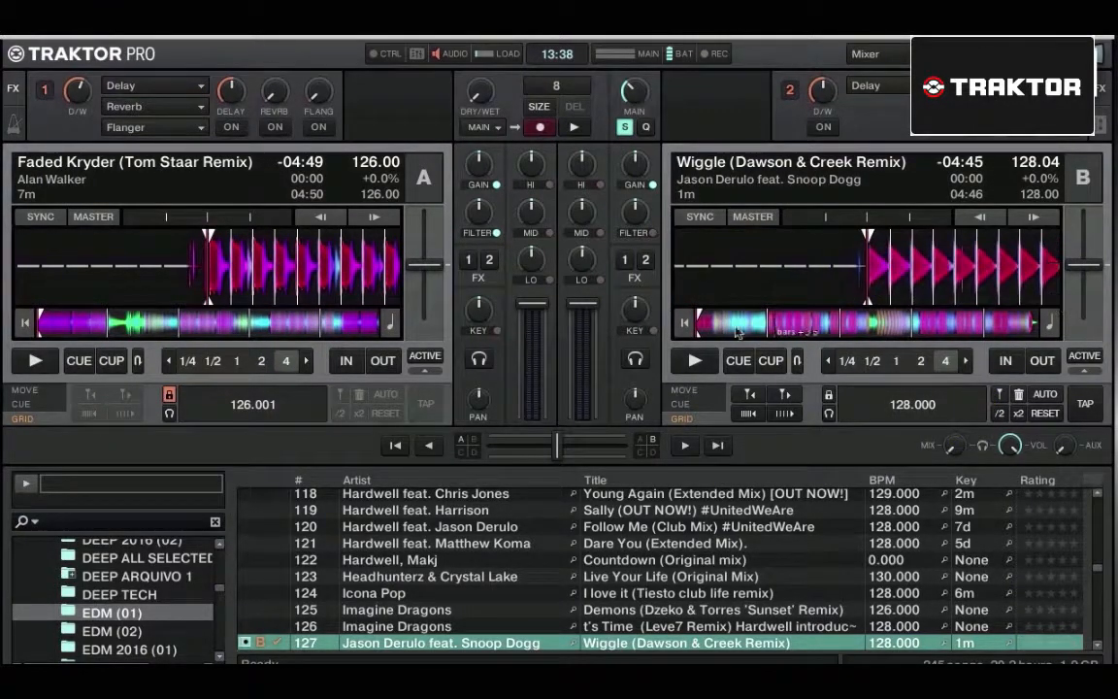
{"action": "left_click", "coordinate": [696, 360]}
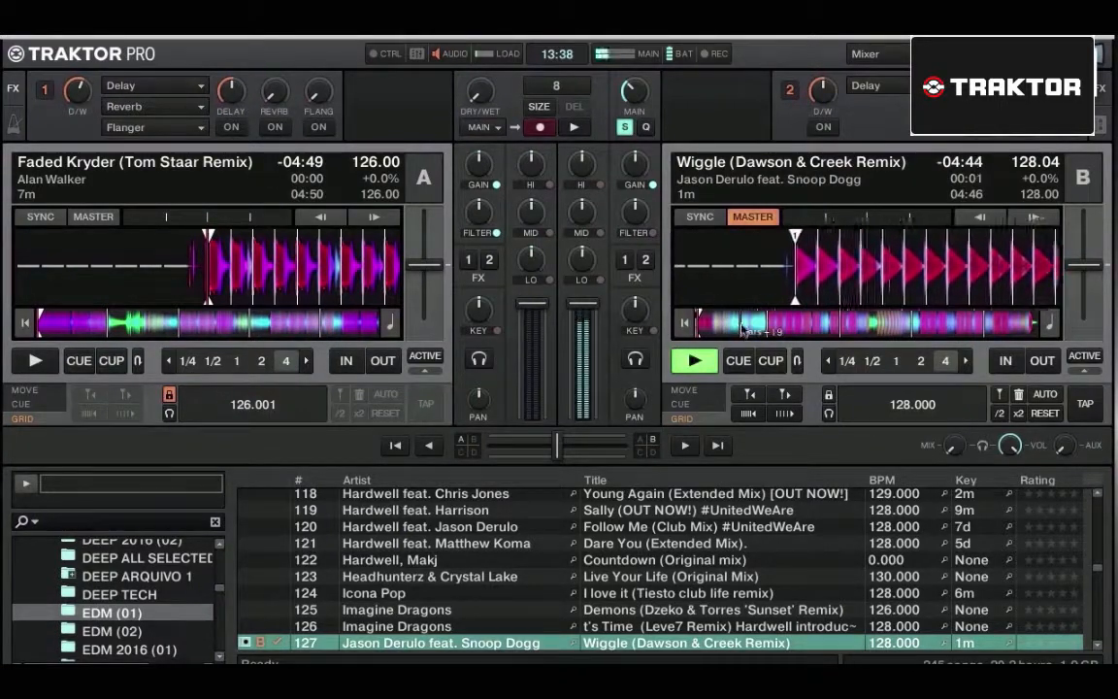
{"action": "left_click", "coordinate": [772, 326]}
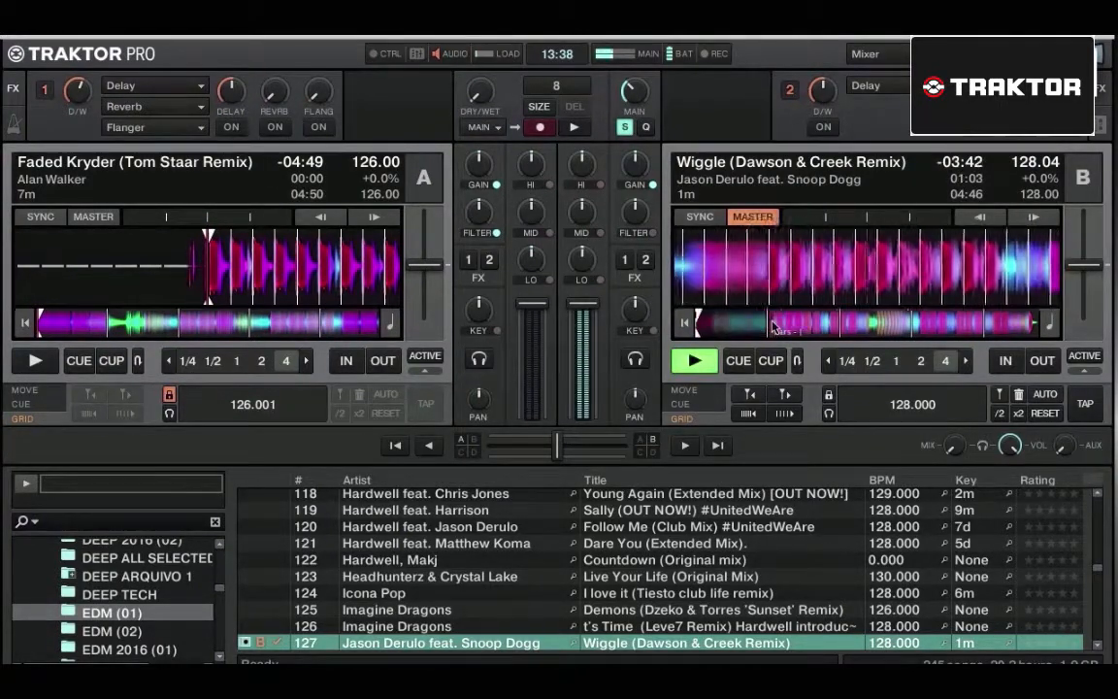
{"action": "left_click", "coordinate": [693, 360]}
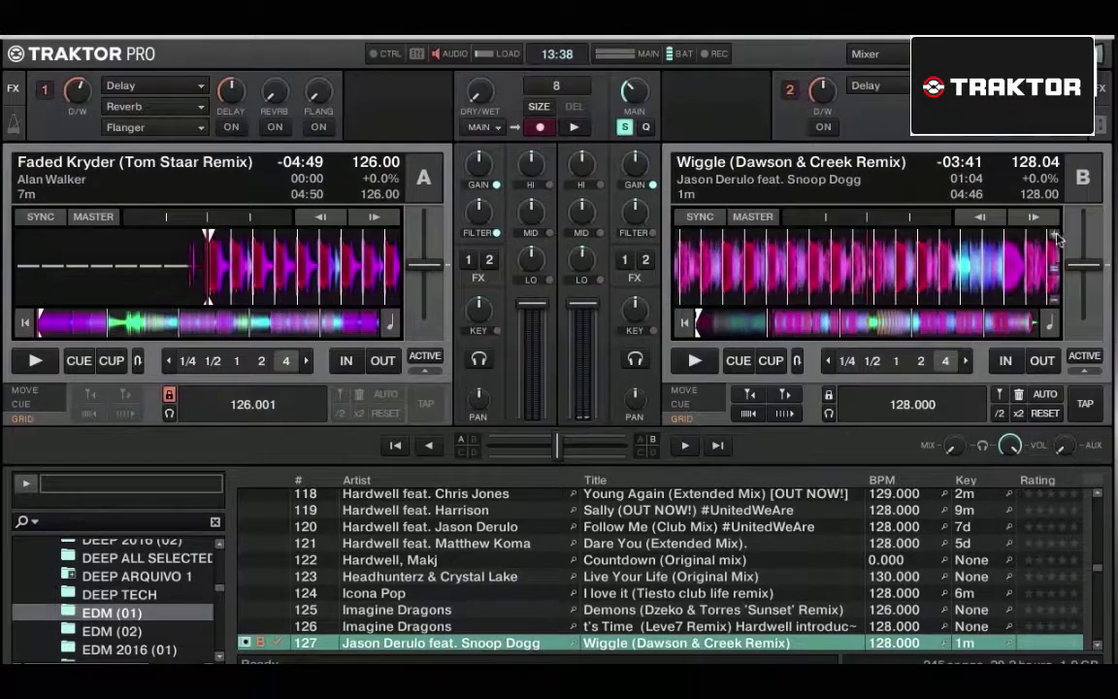
Step: Line up deck B's gridline with the beat near 1:04 by adjusting the grid tempo to 128.001 BPM
{"action": "left_click", "coordinate": [1054, 235]}
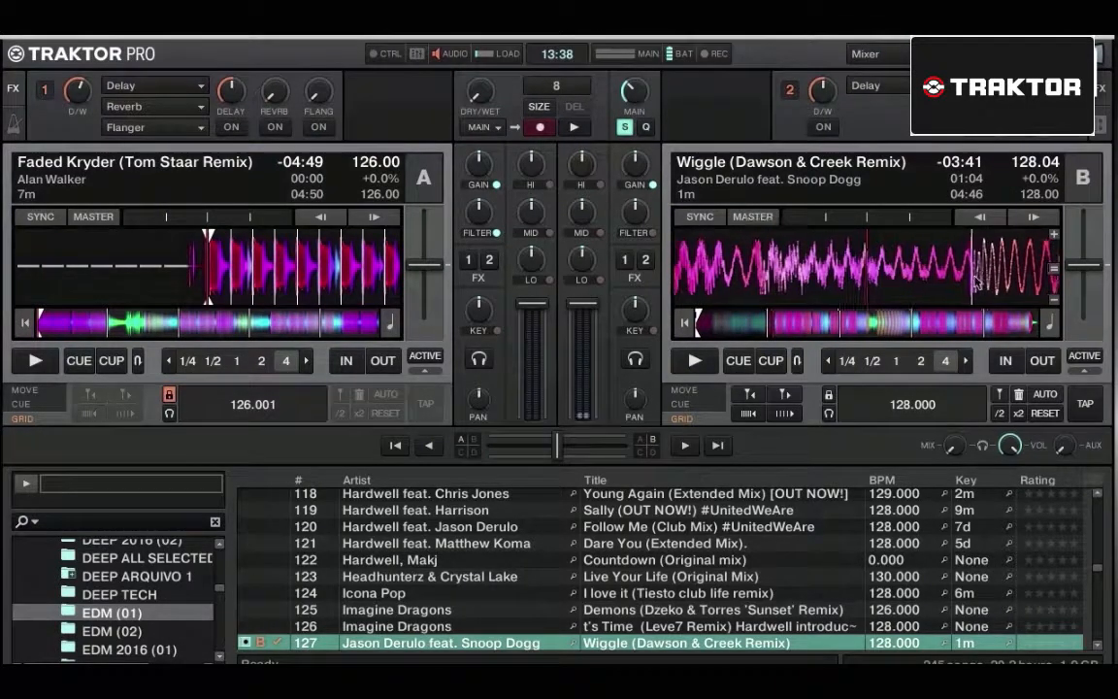
{"action": "left_click_drag", "start_coordinate": [975, 277], "coordinate": [873, 283]}
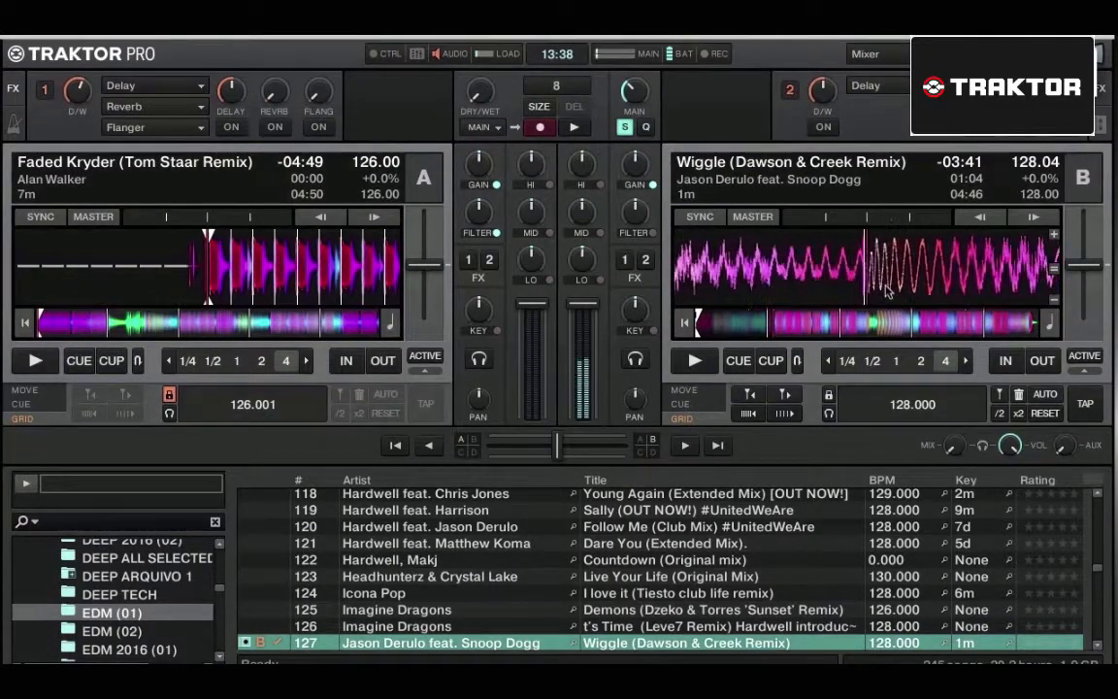
{"action": "left_click", "coordinate": [1054, 236]}
{"action": "left_click", "coordinate": [1054, 236]}
{"action": "left_click", "coordinate": [1054, 236]}
{"action": "left_click_drag", "start_coordinate": [958, 259], "coordinate": [993, 256]}
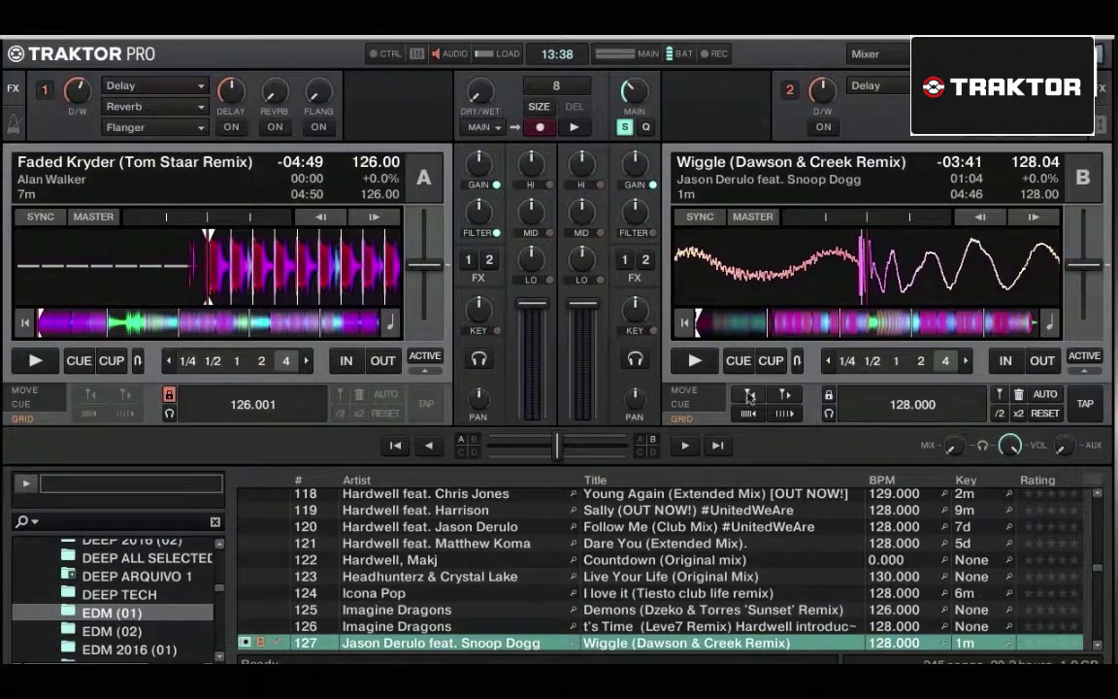
{"action": "left_click", "coordinate": [749, 414]}
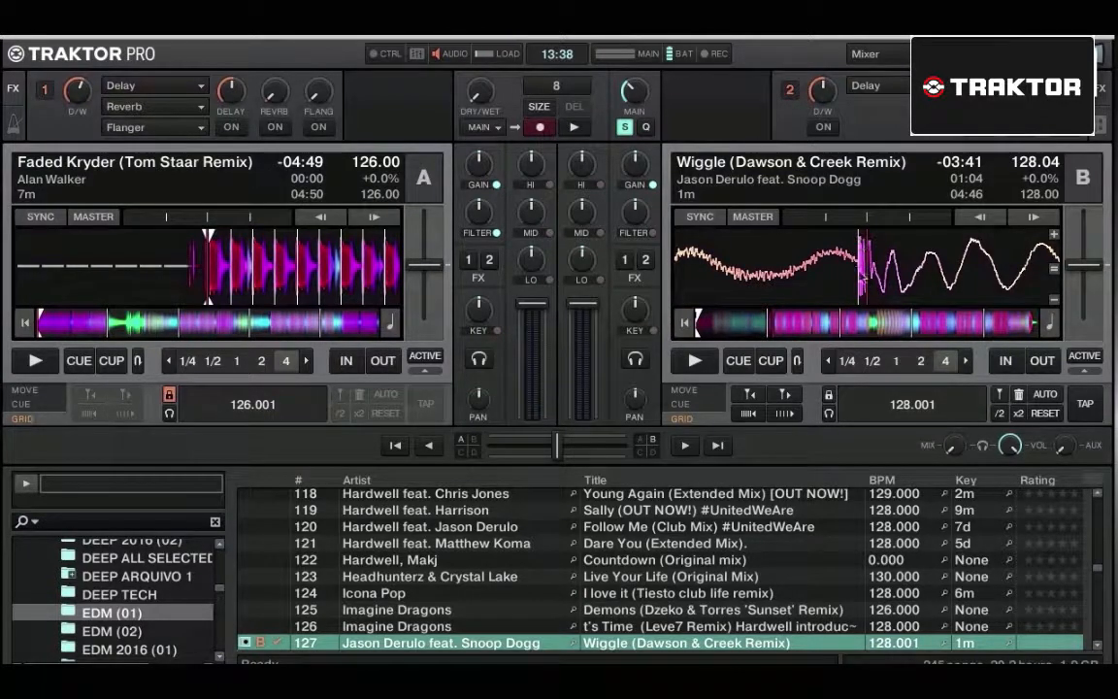
{"action": "left_click_drag", "start_coordinate": [874, 269], "coordinate": [879, 269]}
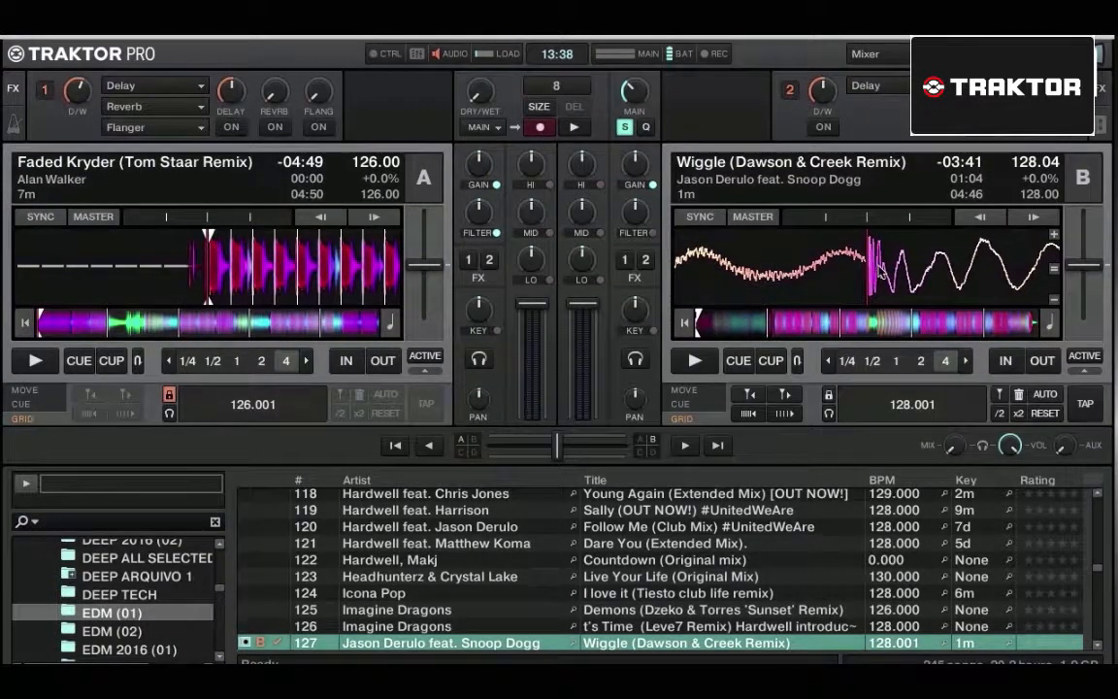
Step: Check deck B's grid in the middle sections around 1:38, 2:34 and 2:51, playing from 2:51 to about 3:08
{"action": "left_click", "coordinate": [805, 325]}
{"action": "left_click", "coordinate": [816, 331]}
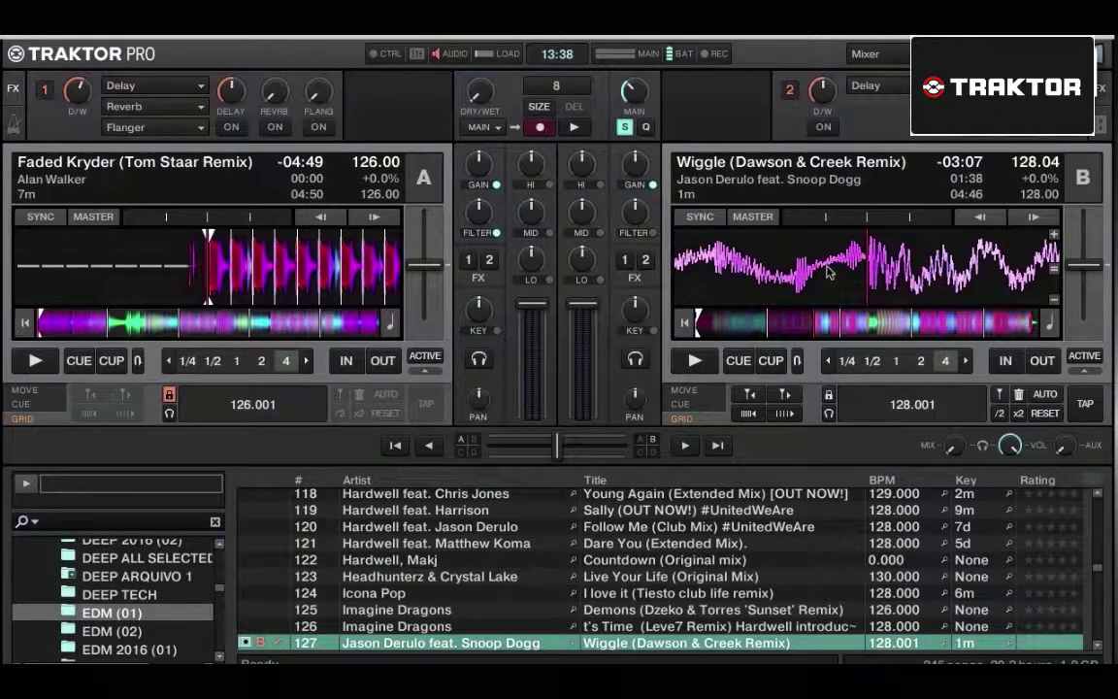
{"action": "left_click", "coordinate": [880, 322]}
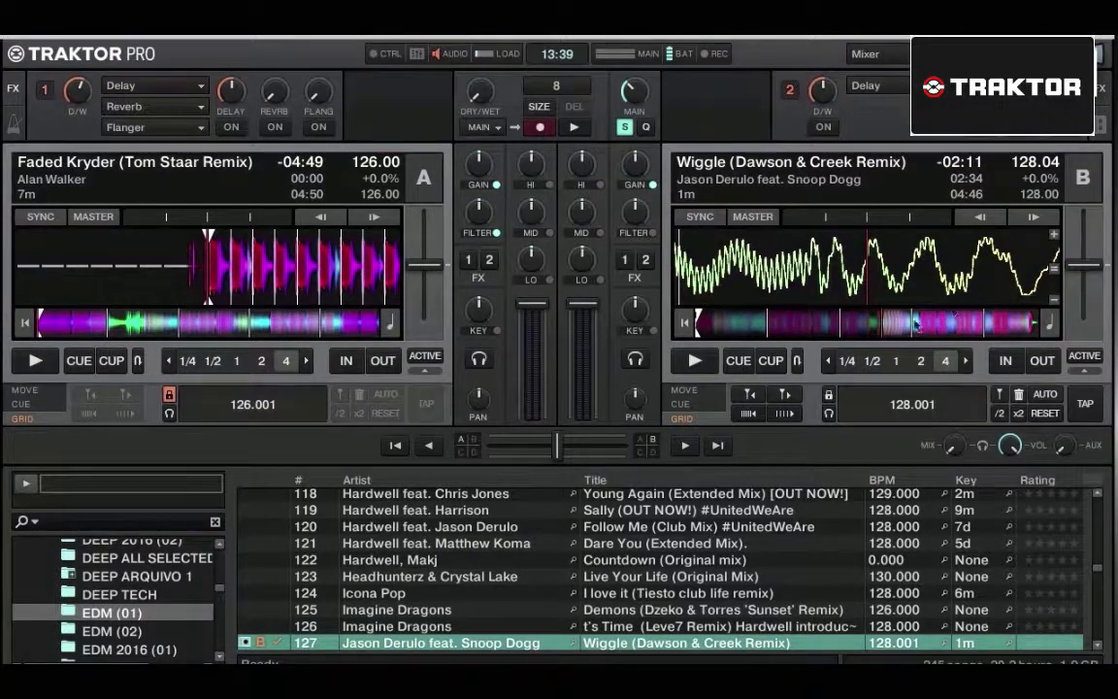
{"action": "left_click", "coordinate": [909, 327]}
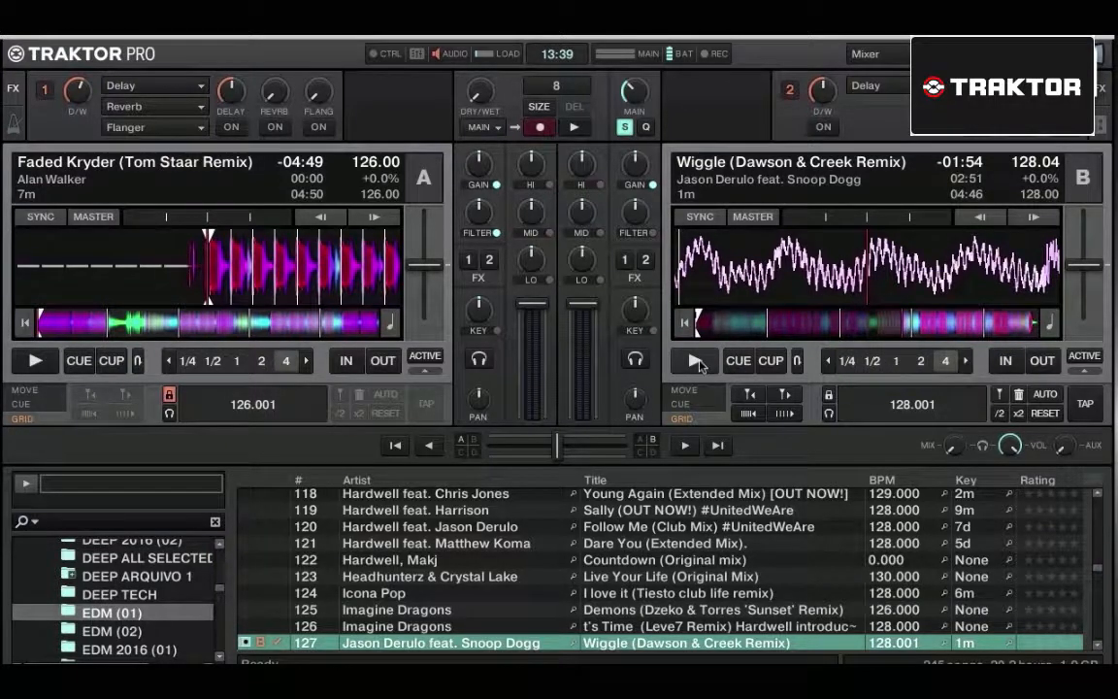
{"action": "left_click", "coordinate": [697, 361]}
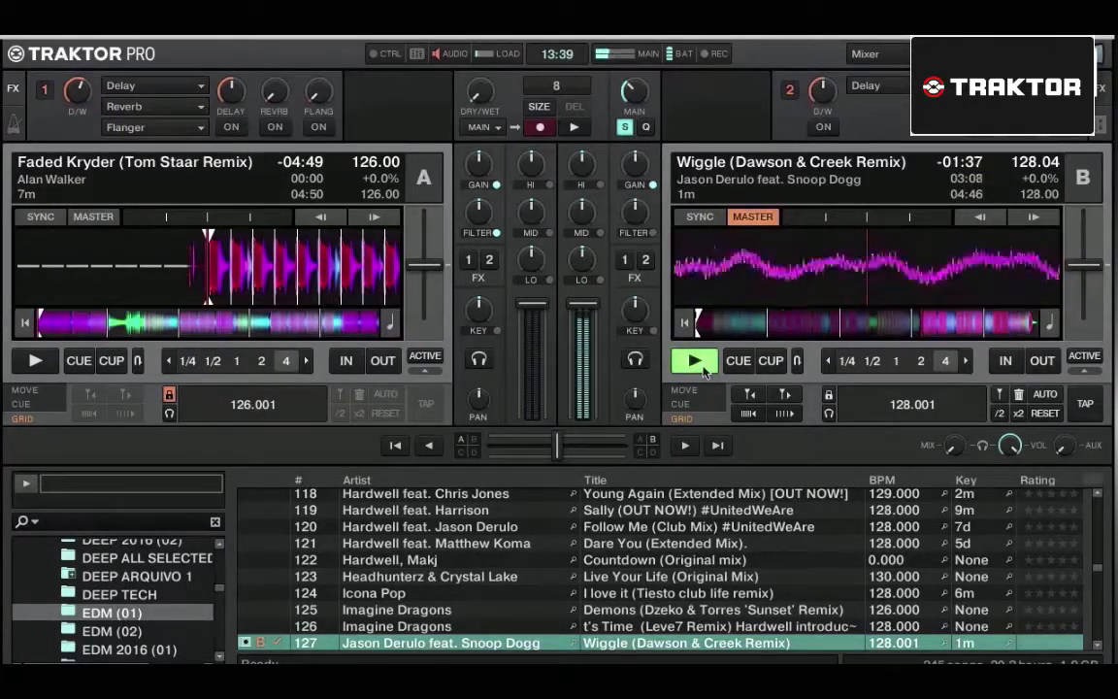
{"action": "left_click", "coordinate": [695, 361]}
{"action": "left_click", "coordinate": [699, 363]}
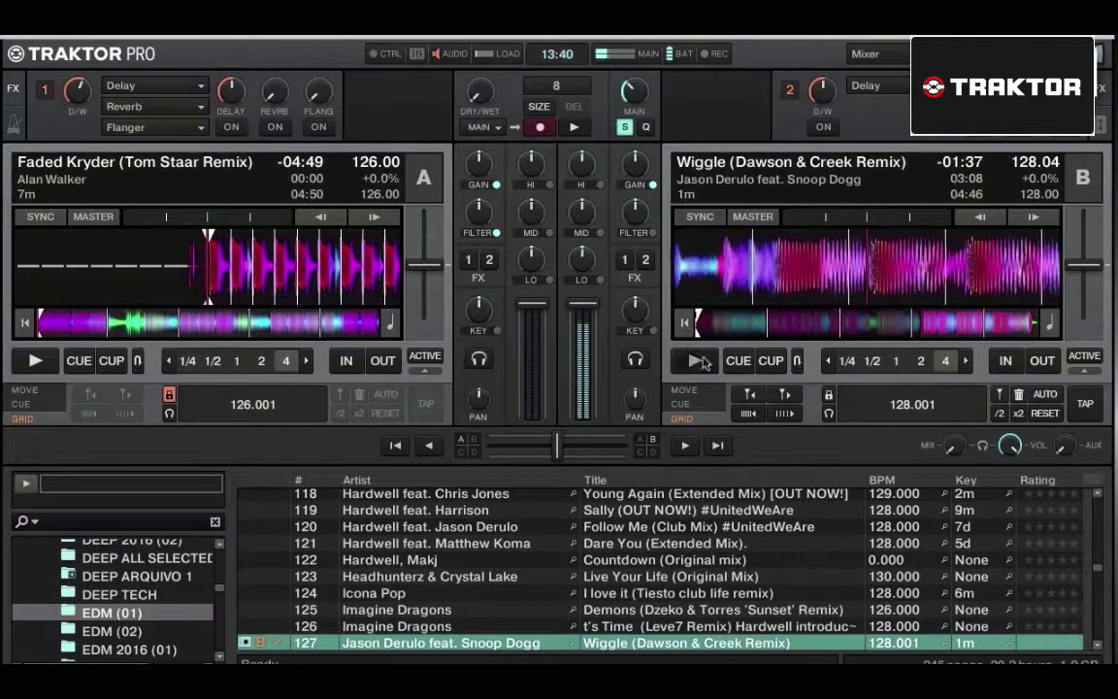
Step: Add a second grid marker to deck B's track on the beat at about 3:07
{"action": "left_click_drag", "start_coordinate": [810, 280], "coordinate": [882, 290]}
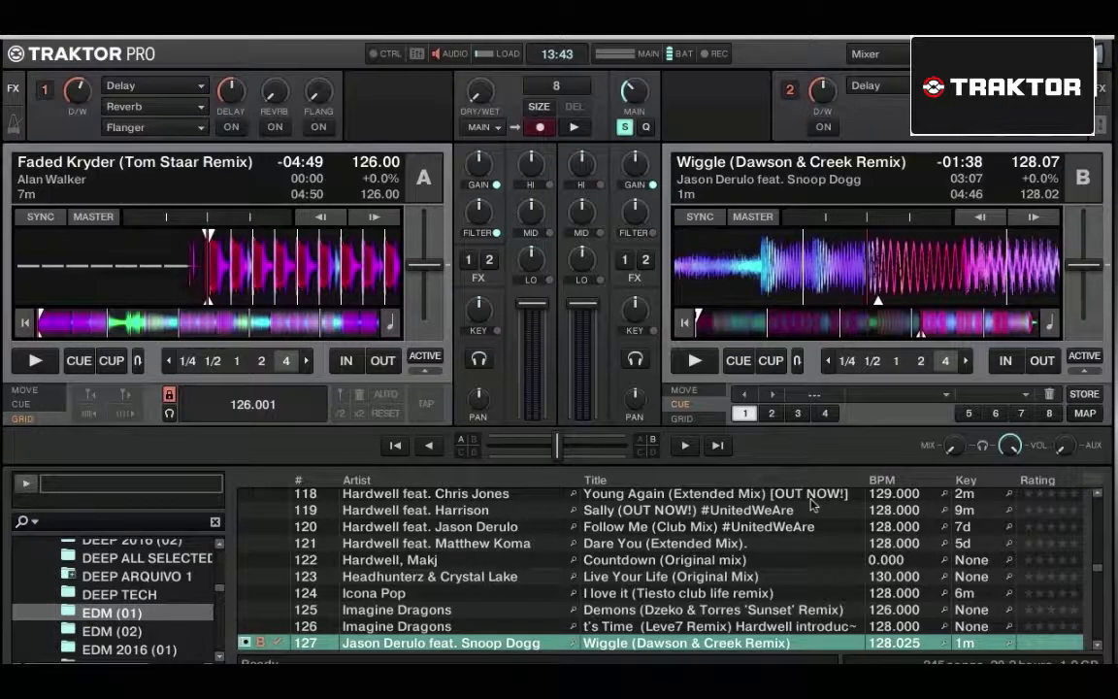
{"action": "left_click", "coordinate": [691, 417]}
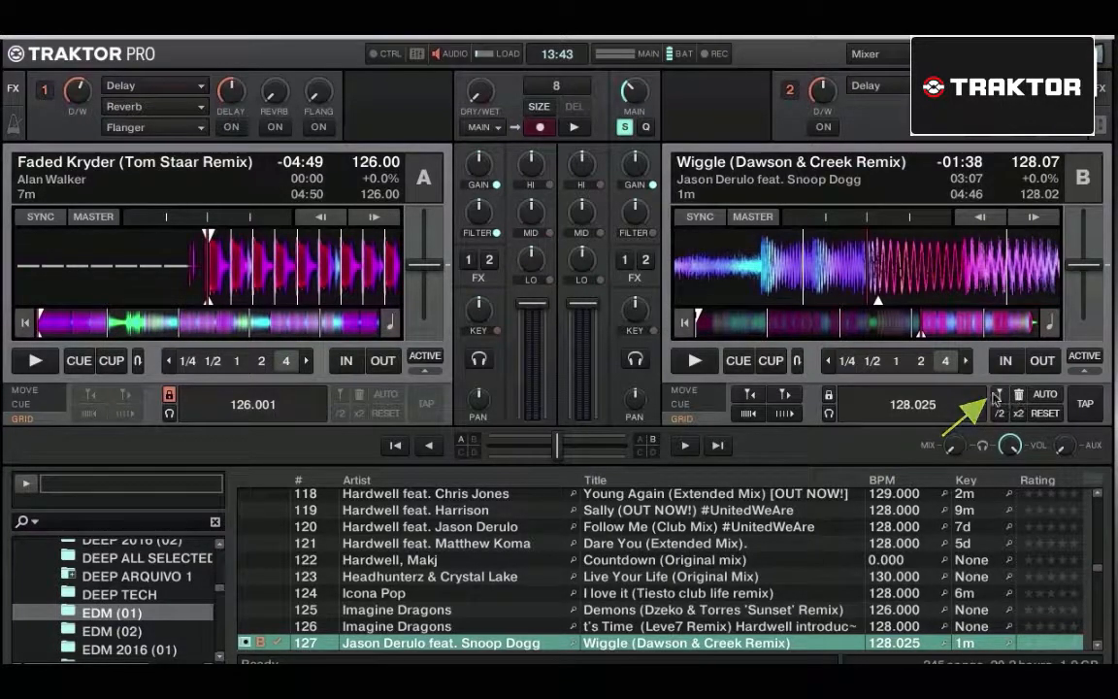
{"action": "left_click", "coordinate": [1000, 398]}
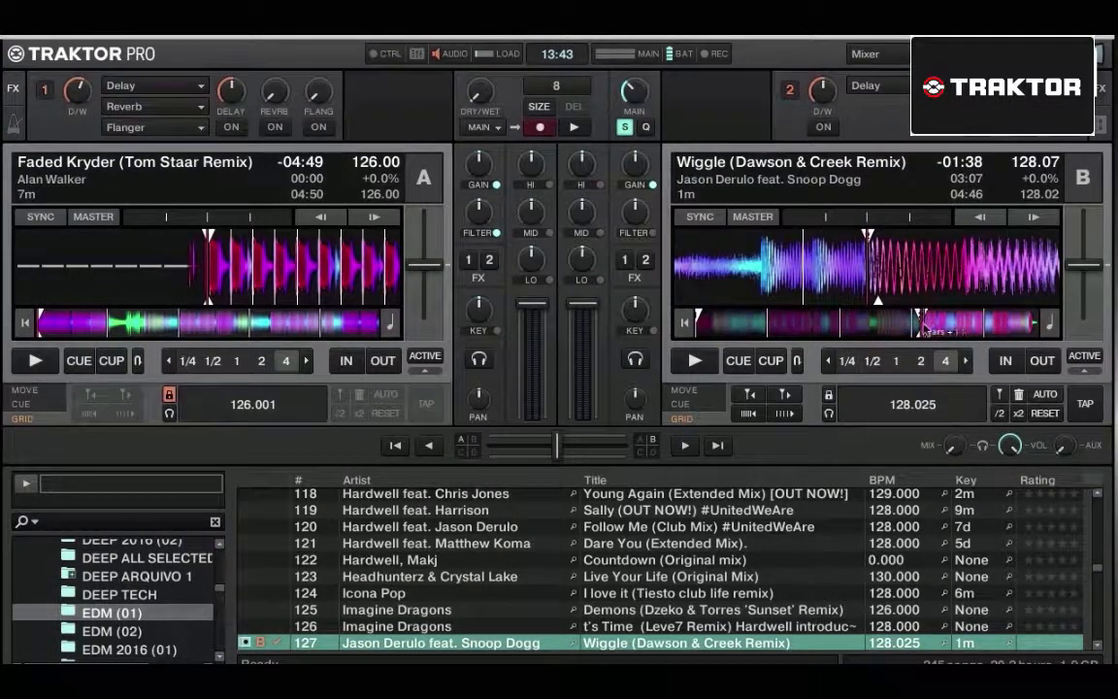
Step: Check deck B's grid against the beats from the second grid marker to near the track's end, and lock the grid
{"action": "left_click", "coordinate": [988, 328]}
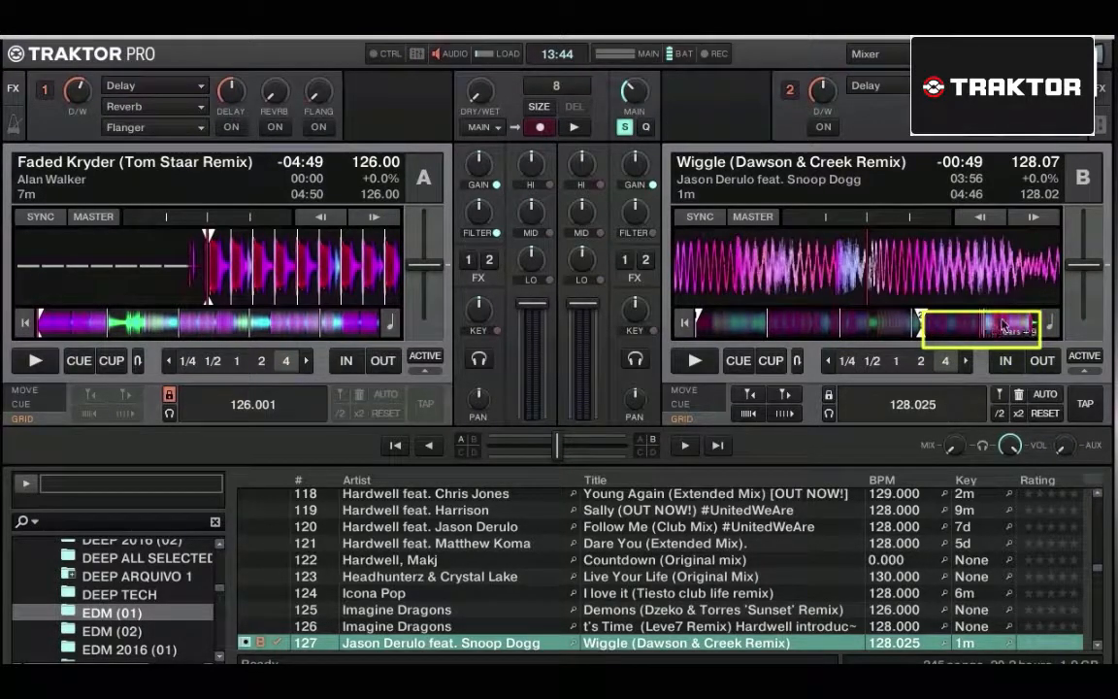
{"action": "left_click", "coordinate": [1004, 327]}
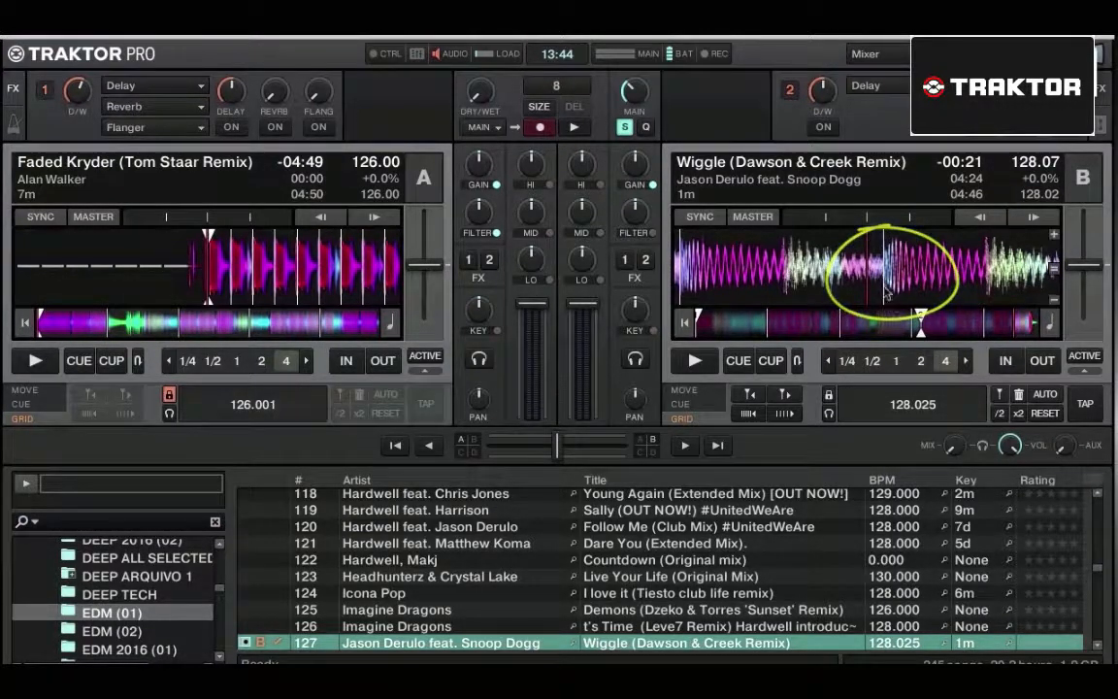
{"action": "left_click", "coordinate": [922, 326]}
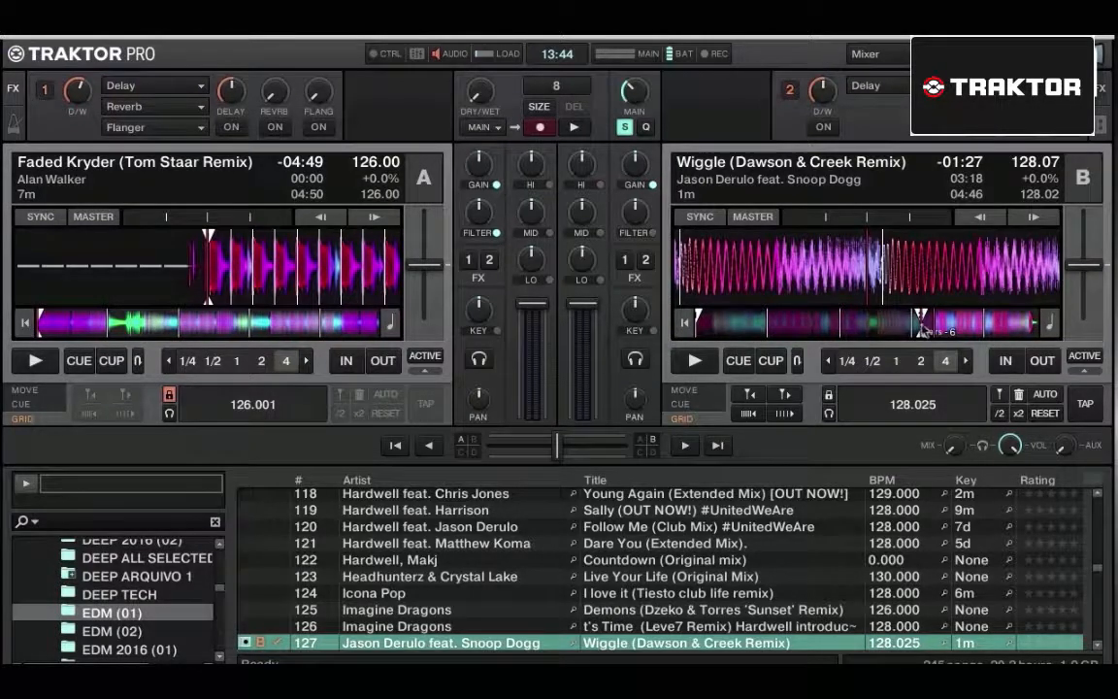
{"action": "left_click", "coordinate": [1055, 302]}
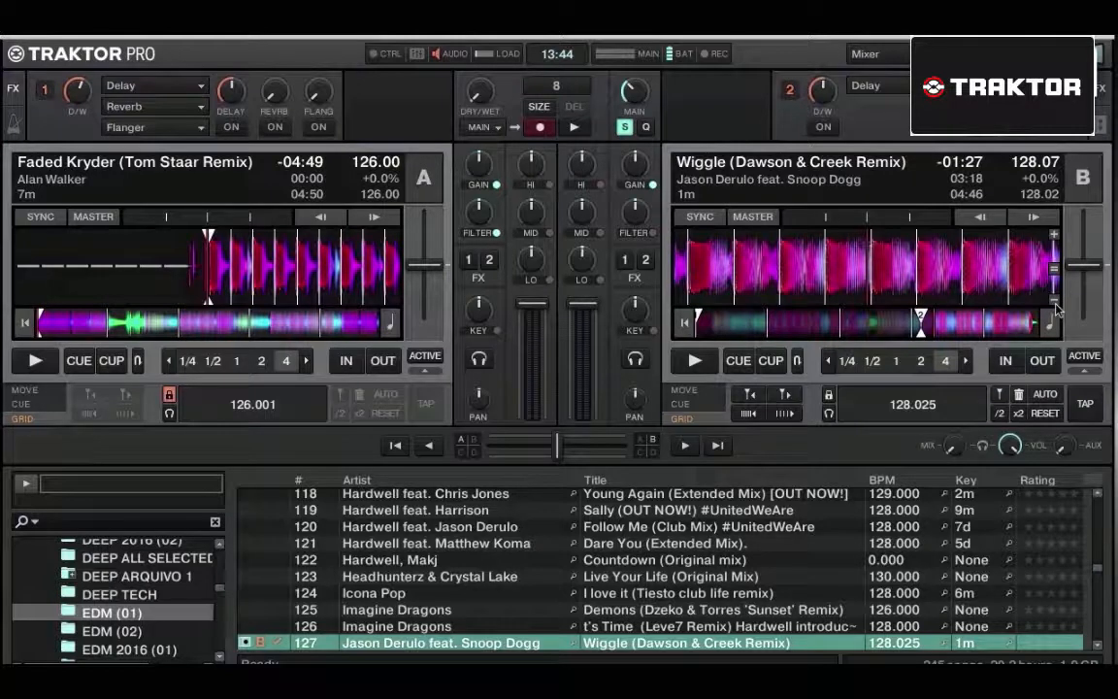
{"action": "left_click", "coordinate": [1056, 303]}
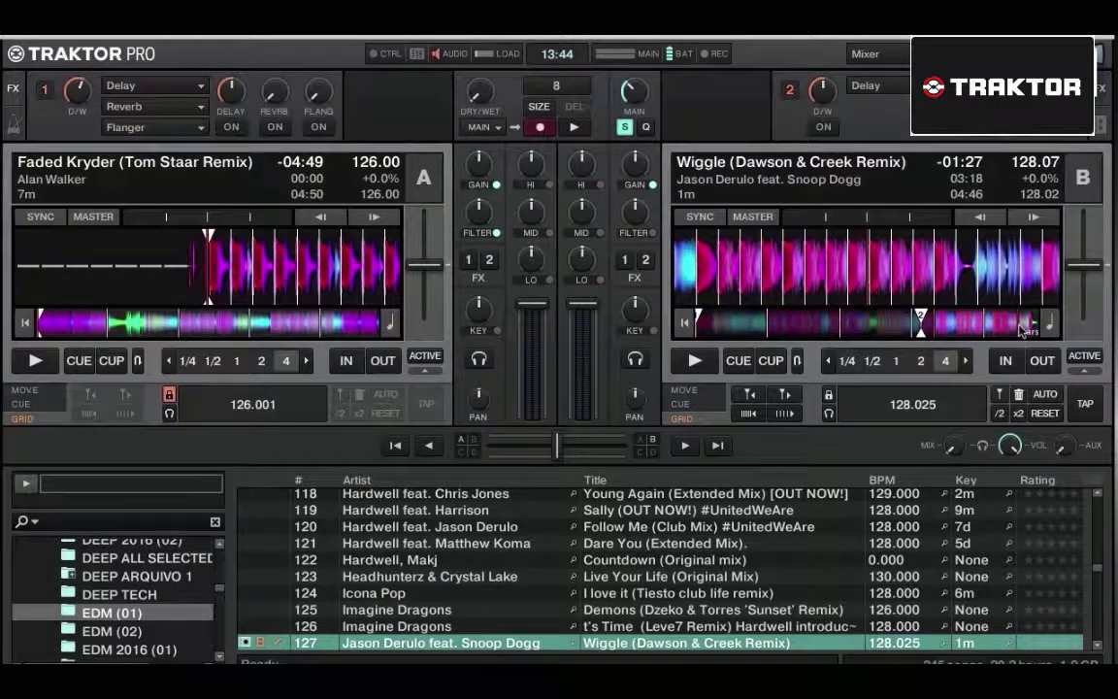
{"action": "left_click", "coordinate": [830, 400]}
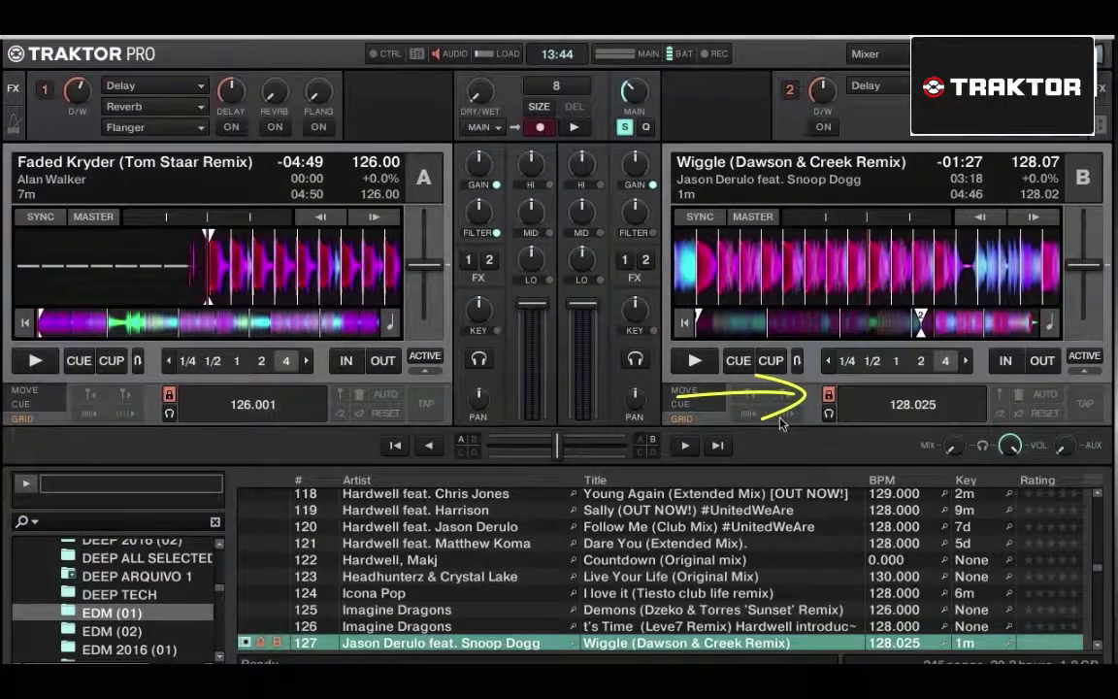